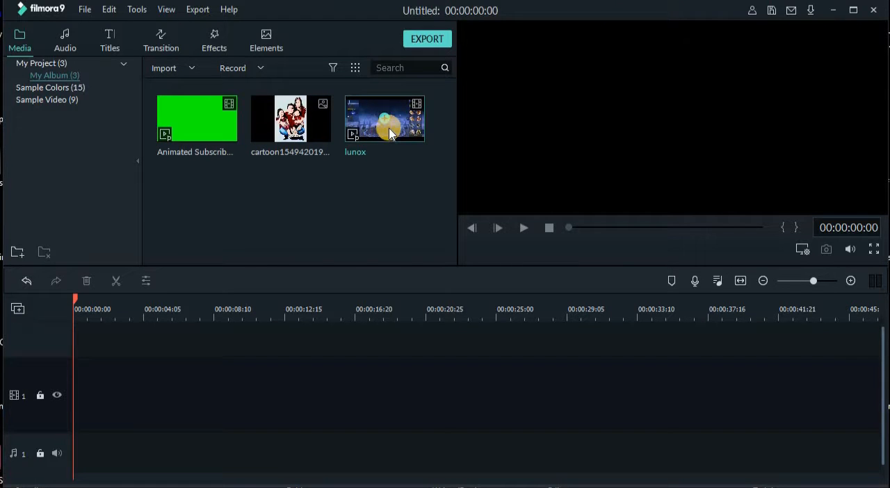
# - Place the lunox clip at the start of video track 1, matching the project settings to the media, and play it
pyautogui.moveTo(395, 131); pyautogui.dragTo(74, 390)
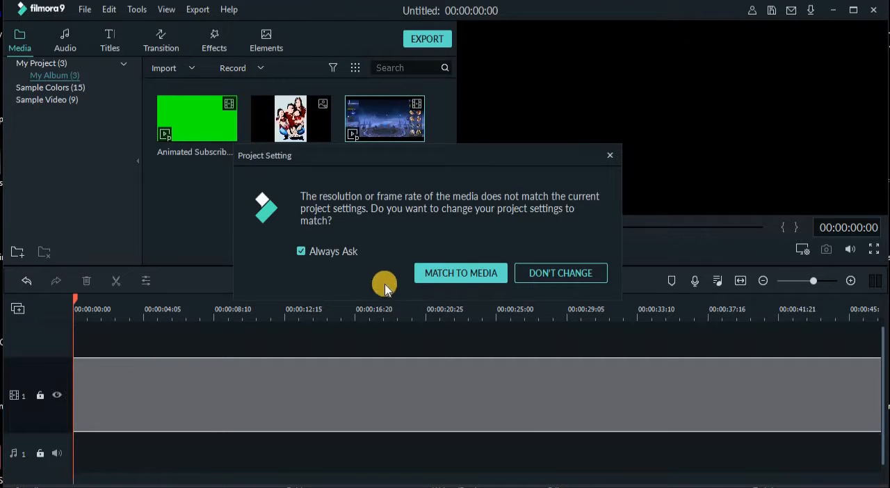
pyautogui.click(461, 274)
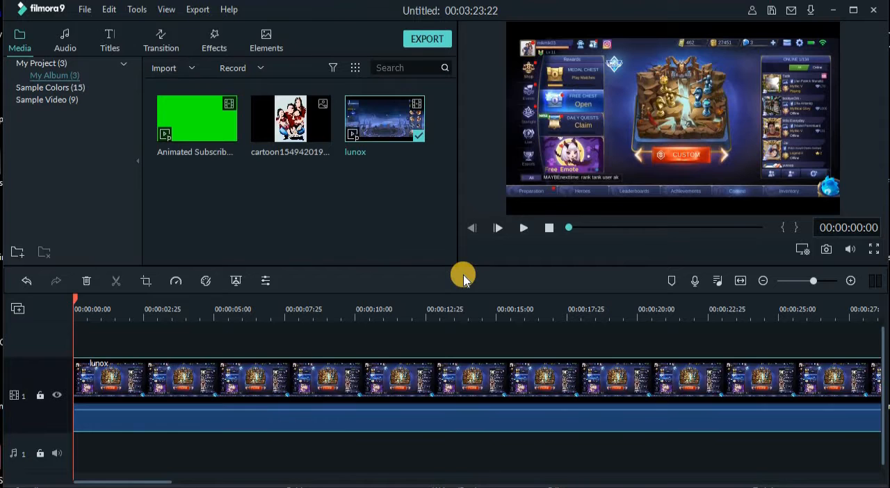
pyautogui.click(524, 231)
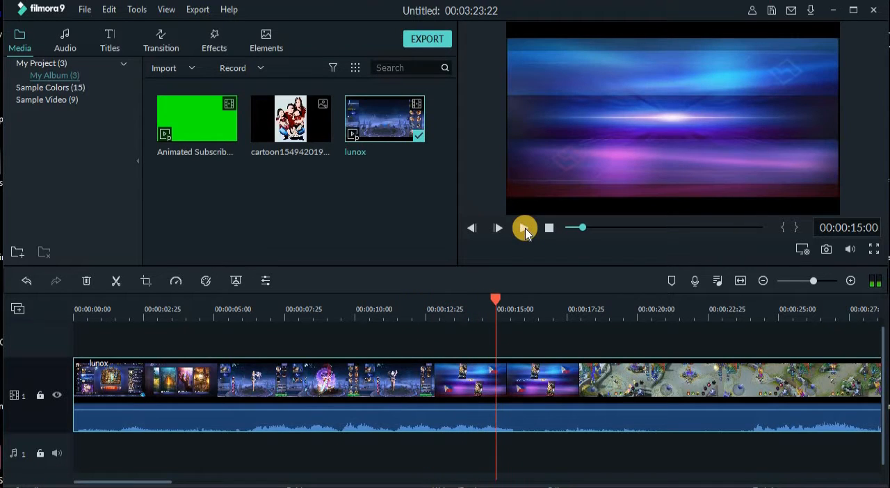
# - Preview the Animated Subscribe clip from the media library and play the lunox clip from about 1 second
pyautogui.click(220, 136)
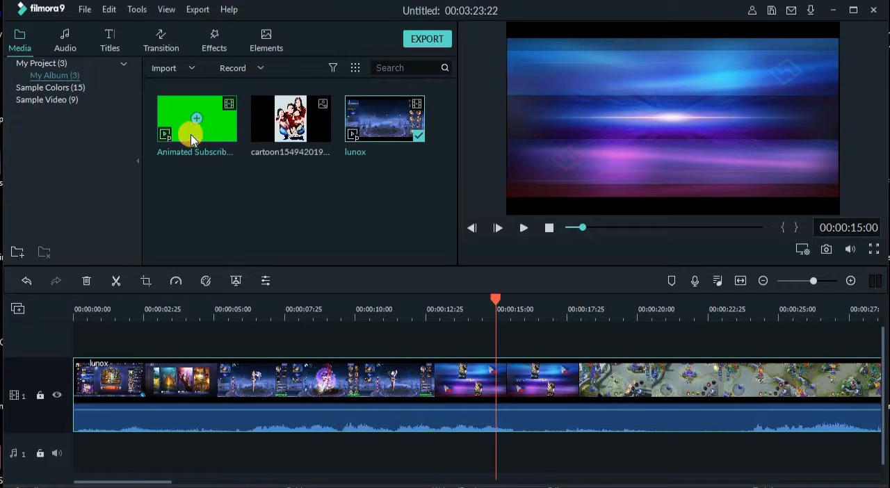
pyautogui.doubleClick(222, 140)
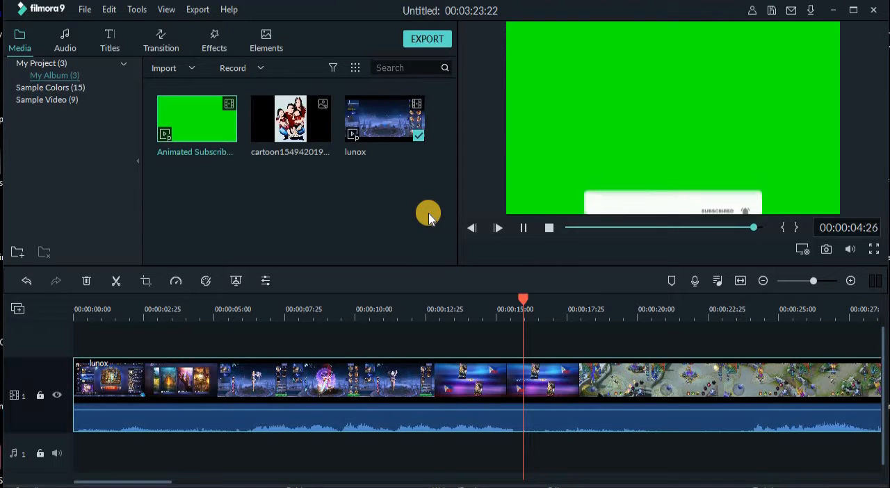
pyautogui.click(524, 228)
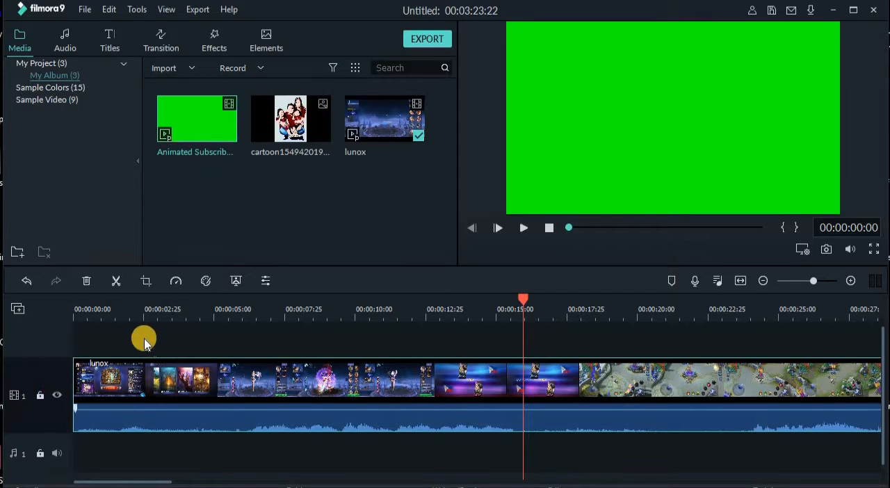
pyautogui.click(109, 312)
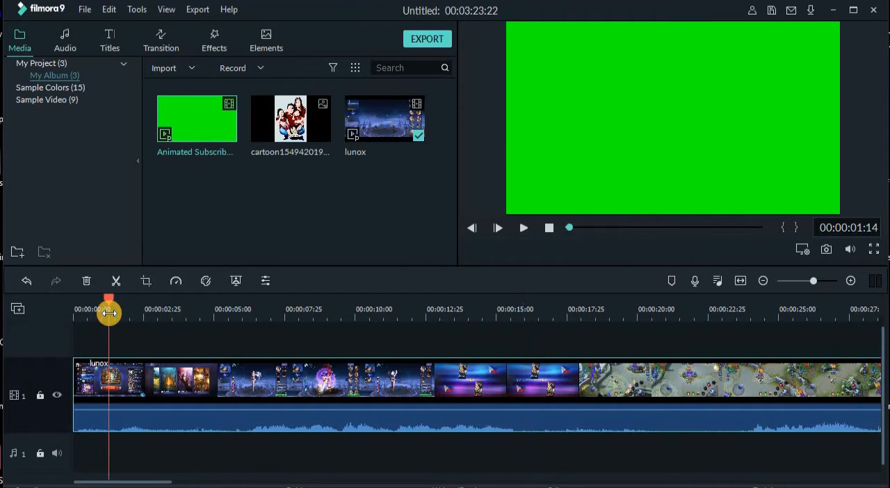
pyautogui.click(525, 233)
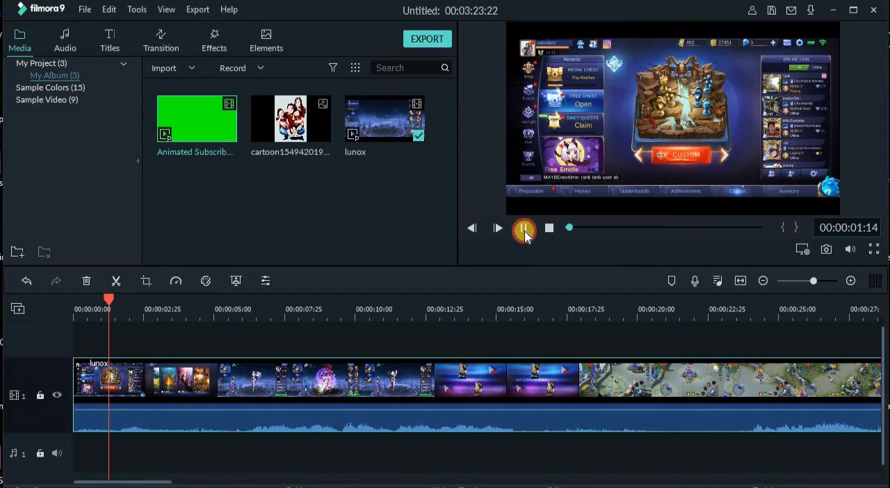
pyautogui.click(524, 228)
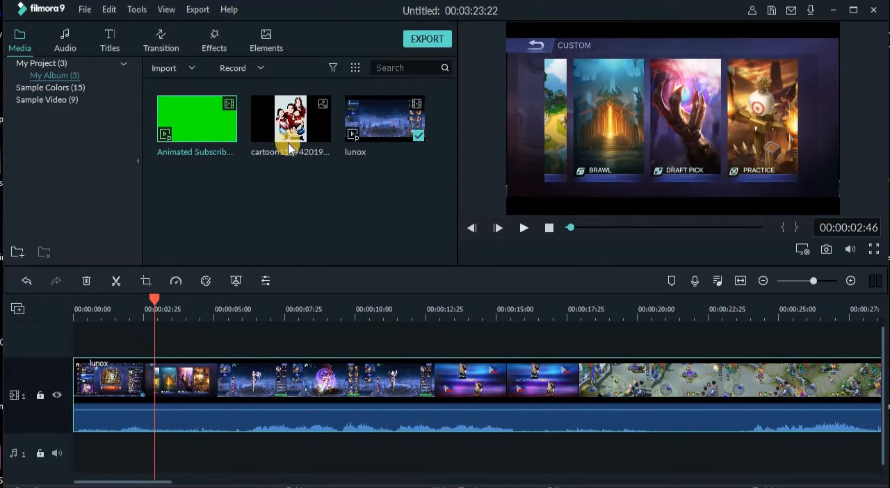
# - Place the Animated Subscribe Button clip on video track 2 at about 5 seconds, above the lunox clip, and play that section
pyautogui.moveTo(216, 135); pyautogui.dragTo(219, 339)
pyautogui.click(200, 310)
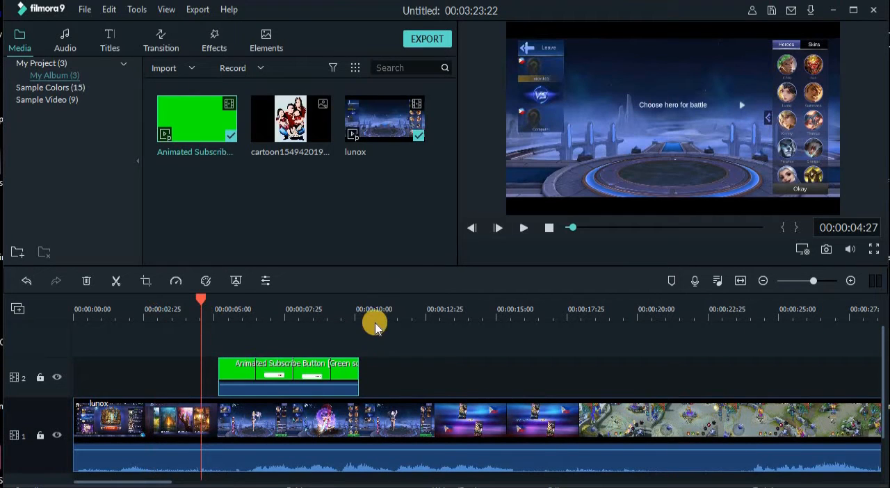
pyautogui.click(524, 229)
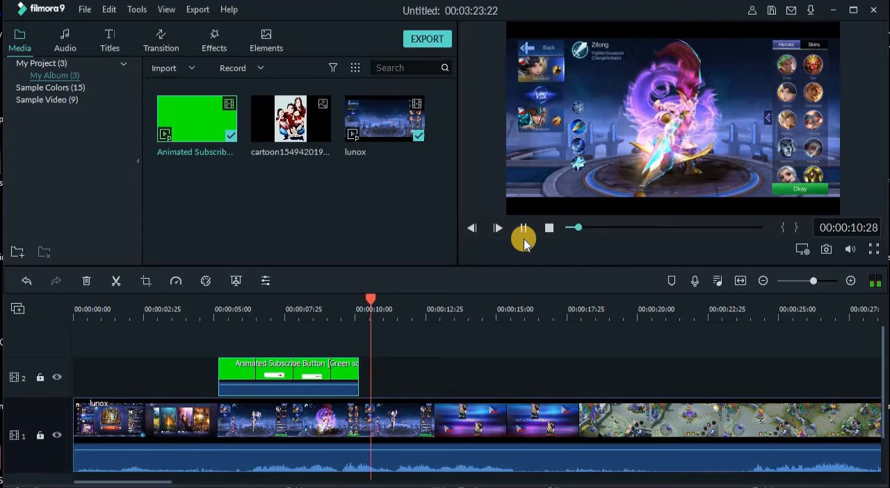
pyautogui.click(286, 298)
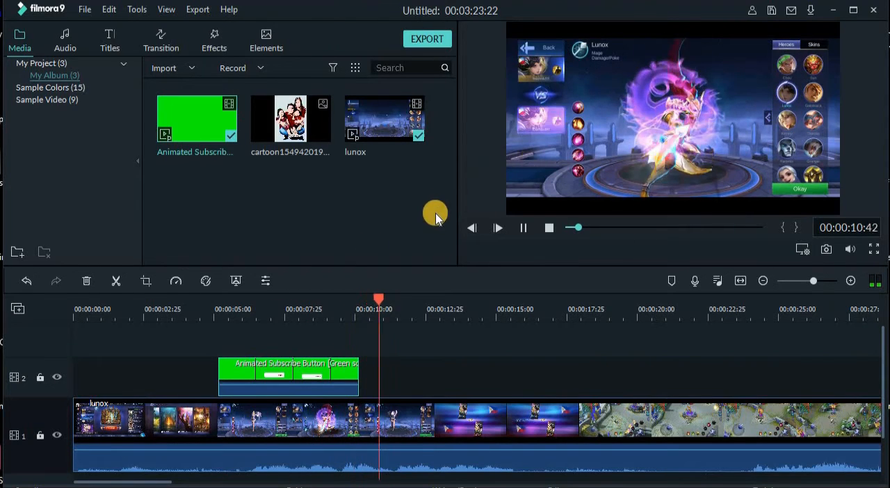
pyautogui.click(217, 300)
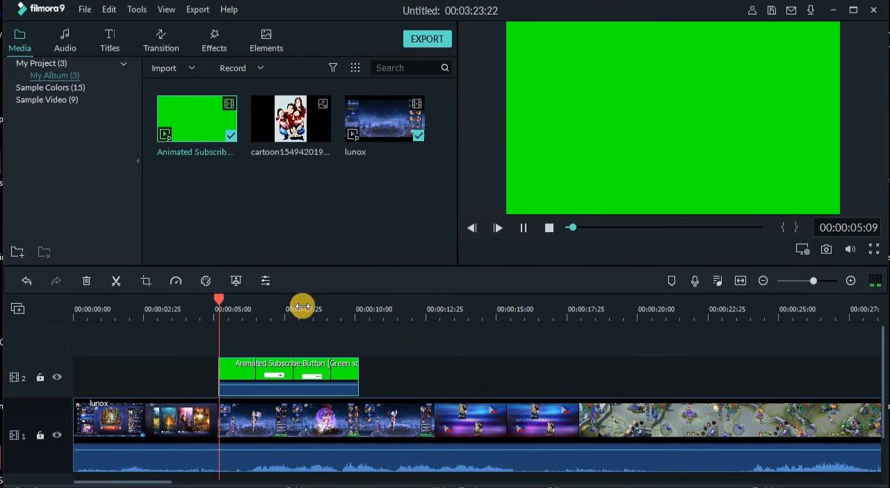
pyautogui.click(523, 229)
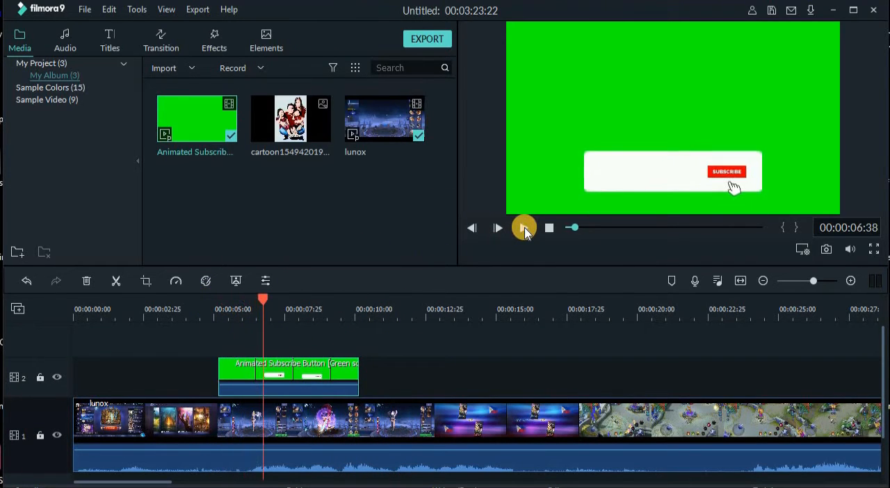
# - Remove the green background from the Animated Subscribe Button clip using Chroma Key with green as the key colour
pyautogui.click(256, 376)
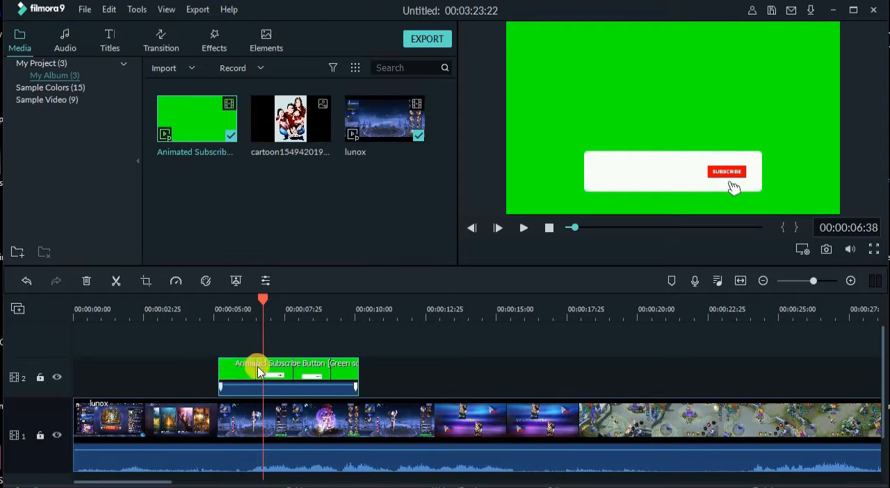
pyautogui.click(237, 280)
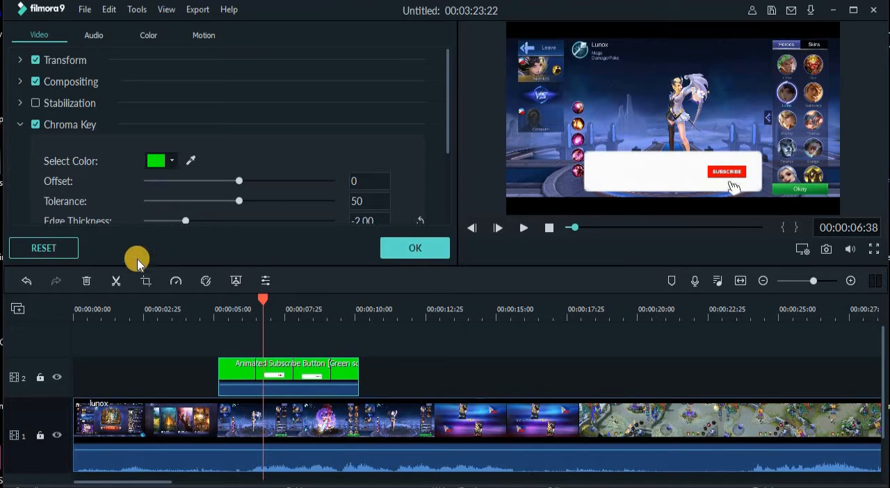
pyautogui.click(192, 302)
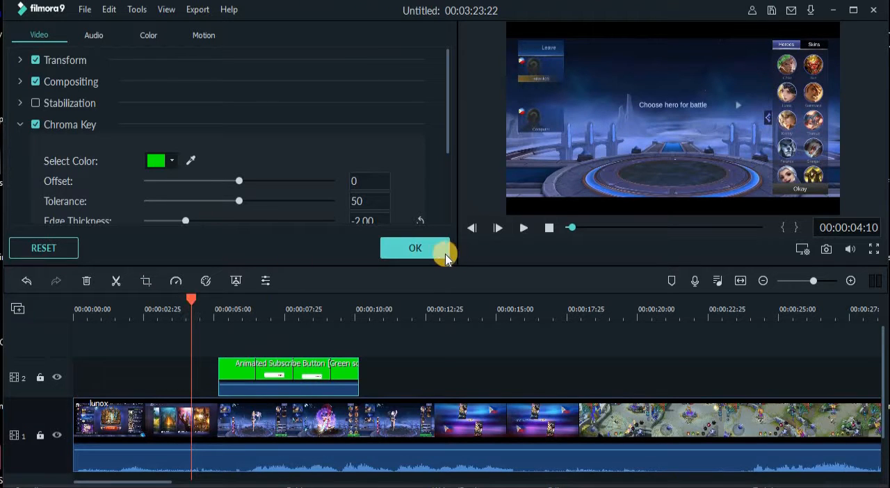
pyautogui.click(421, 252)
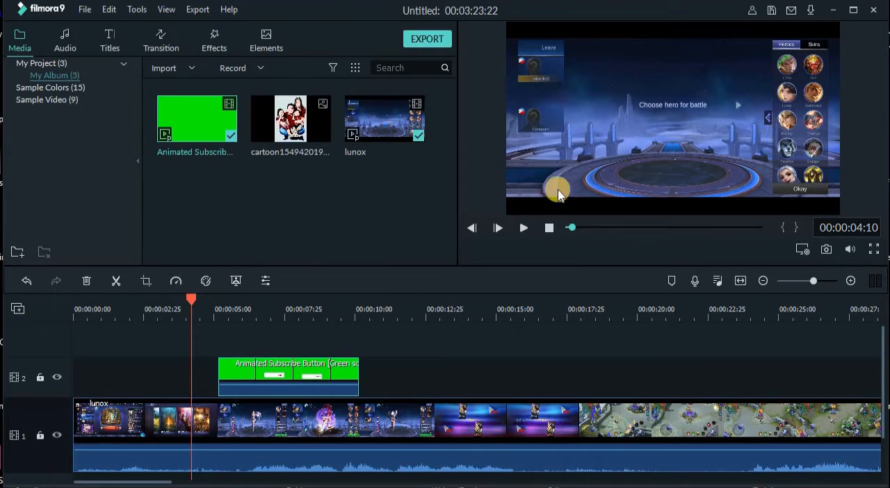
# - Play back and scrub through the keyed subscribe animation over the lunox clip from about 4 seconds
pyautogui.click(523, 228)
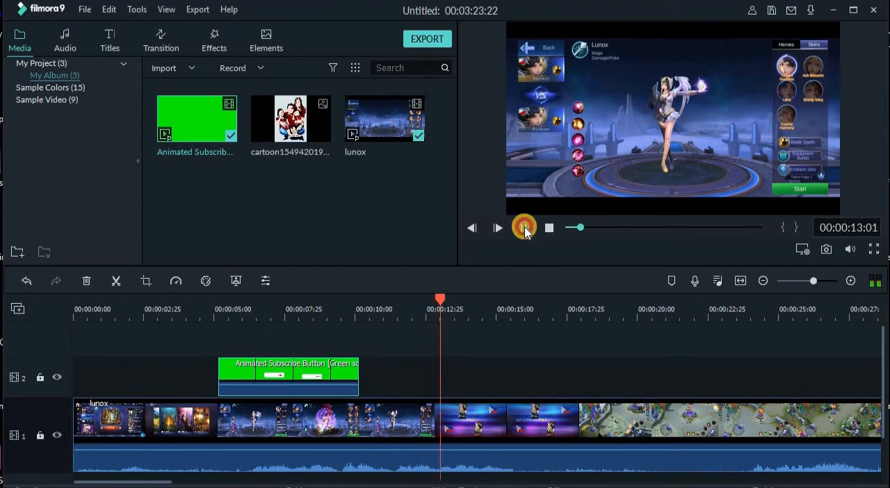
pyautogui.click(523, 228)
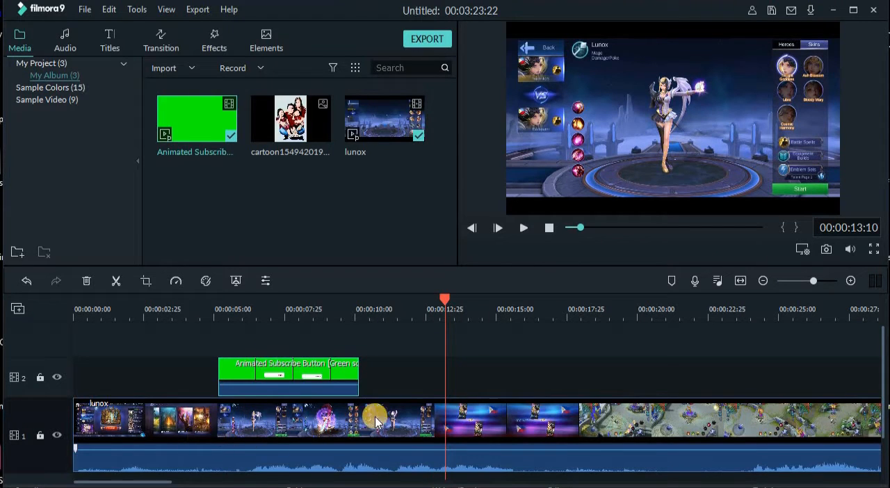
pyautogui.click(204, 313)
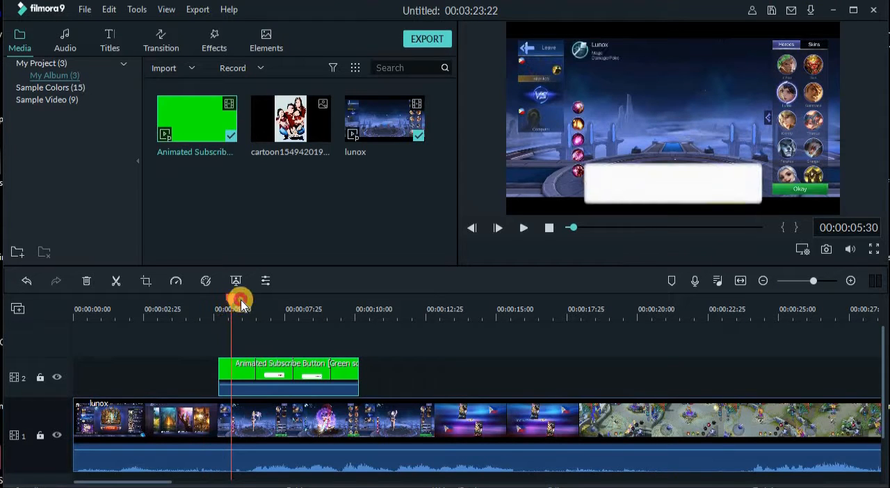
pyautogui.moveTo(239, 304); pyautogui.dragTo(292, 303)
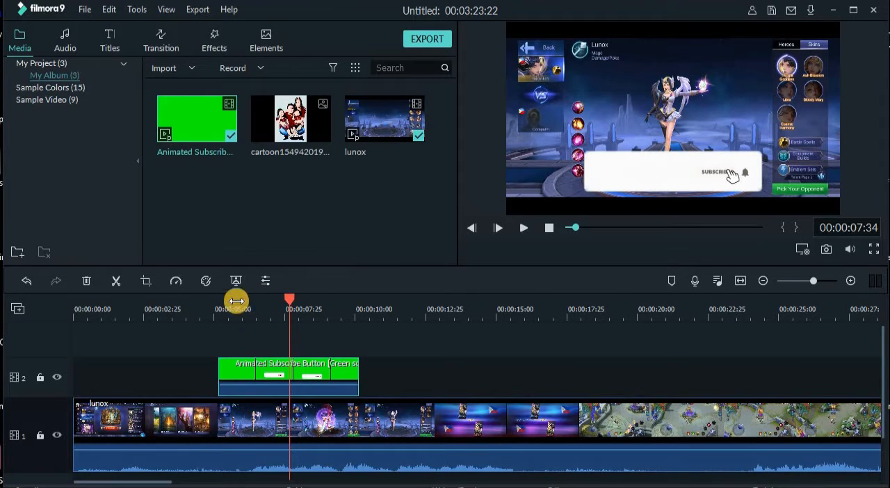
pyautogui.click(198, 309)
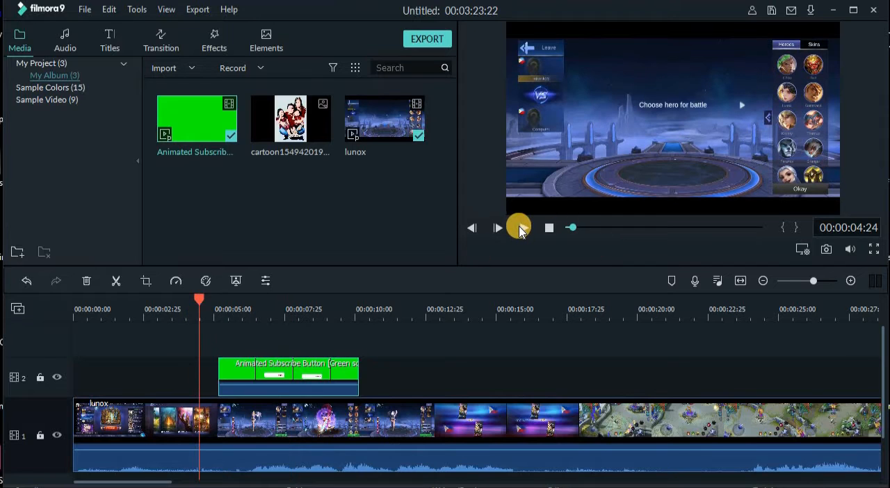
pyautogui.click(520, 227)
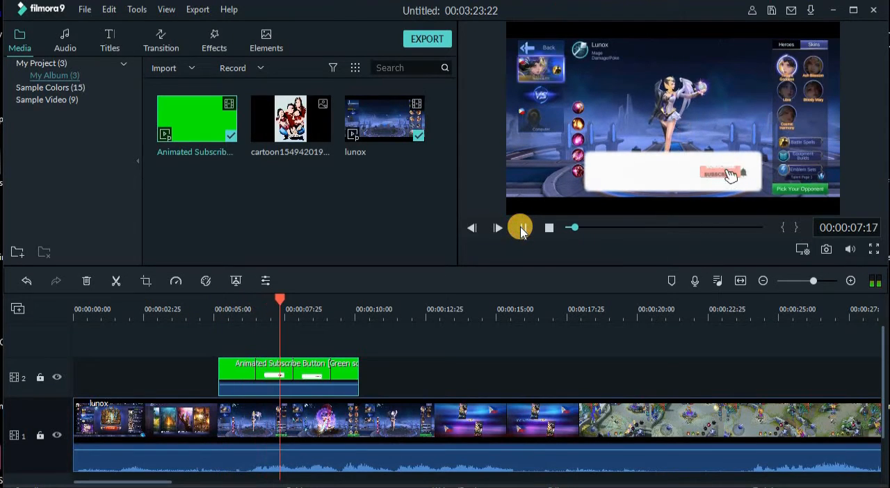
pyautogui.click(521, 229)
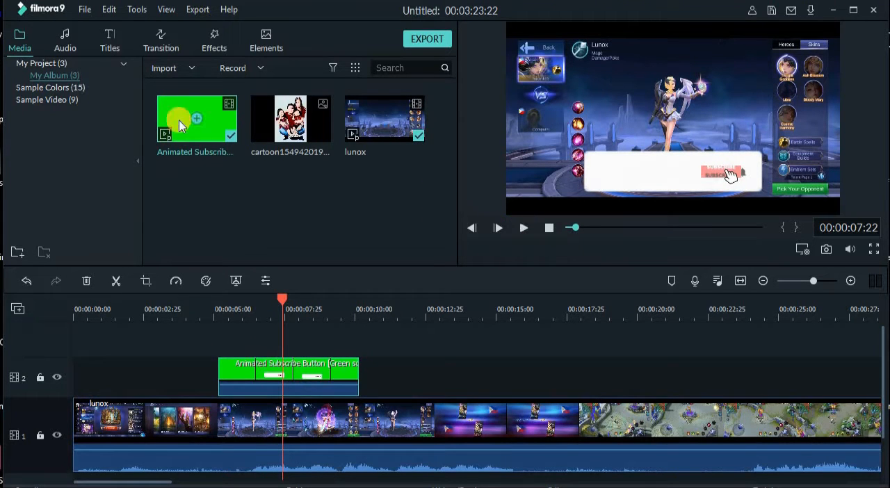
# - Add Title 28 on video track 3 directly above the subscribe clip and replace its main text with "megateam"
pyautogui.click(112, 34)
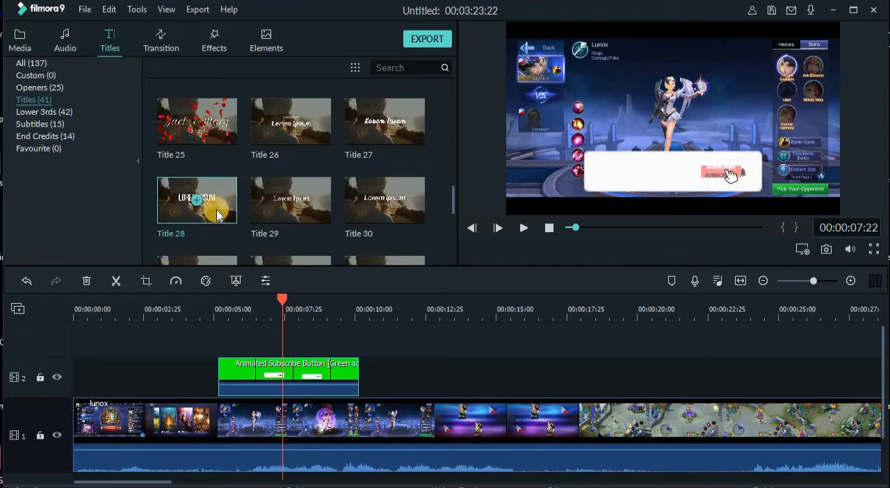
pyautogui.moveTo(218, 214); pyautogui.dragTo(223, 332)
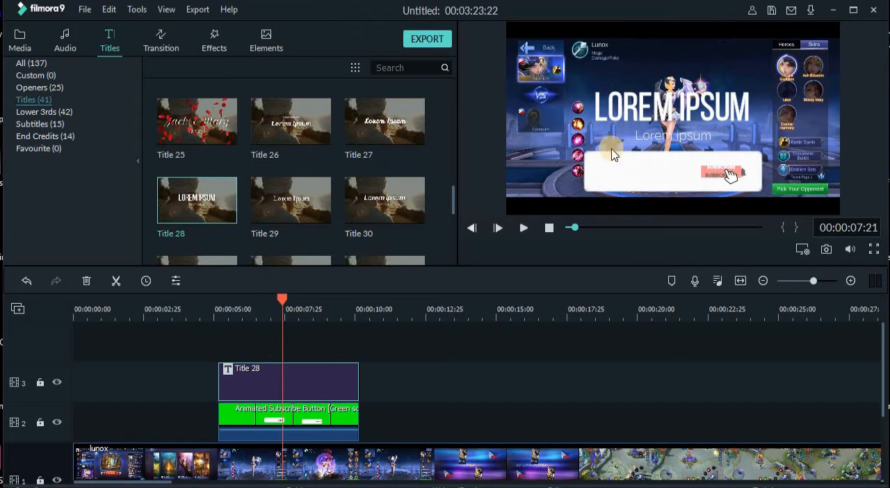
pyautogui.doubleClick(643, 114)
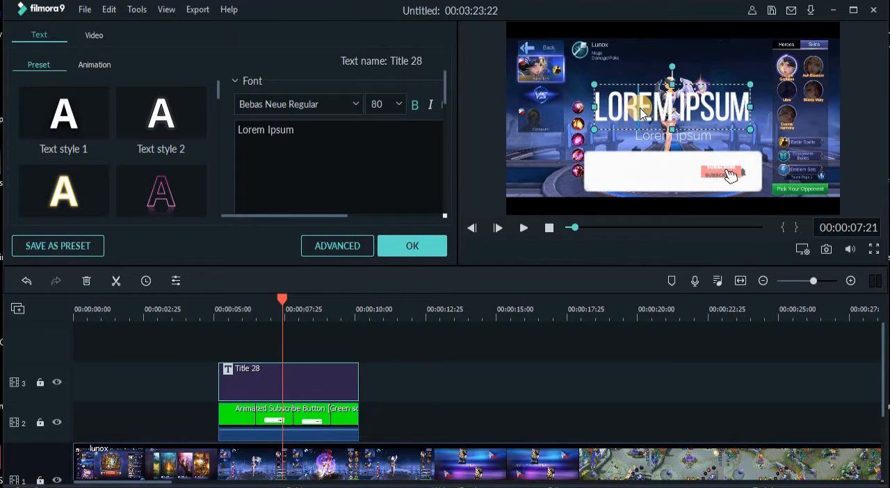
pyautogui.doubleClick(641, 113)
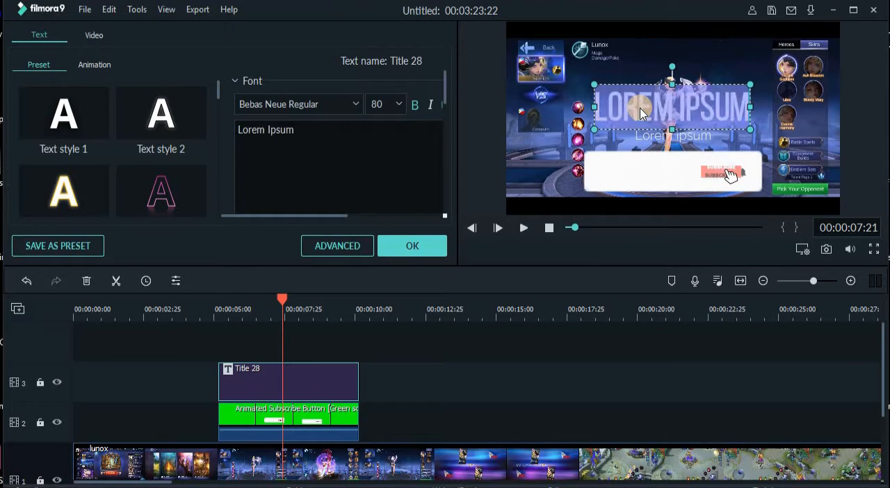
pyautogui.write('A')
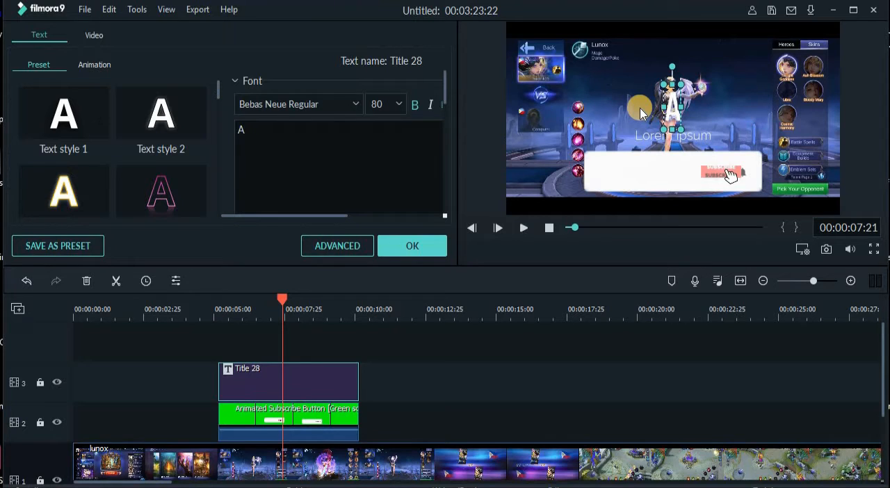
pyautogui.press('BackSpace')
pyautogui.write('m')
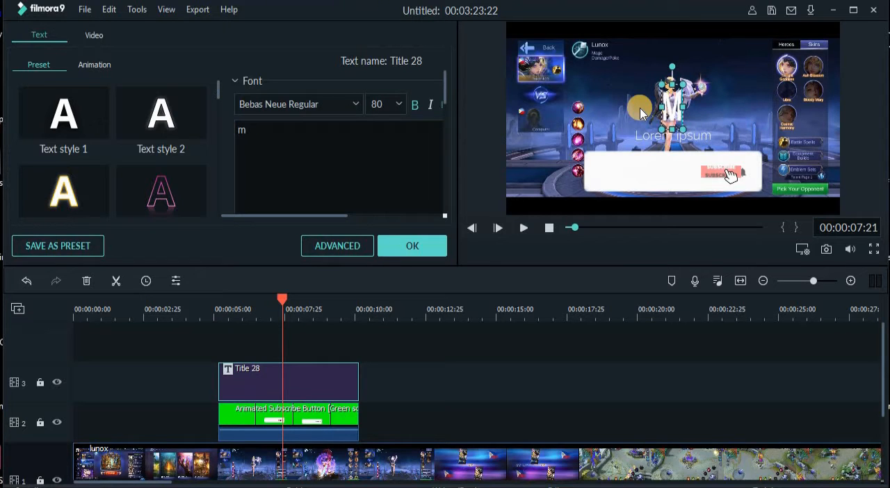
pyautogui.write('egateam')
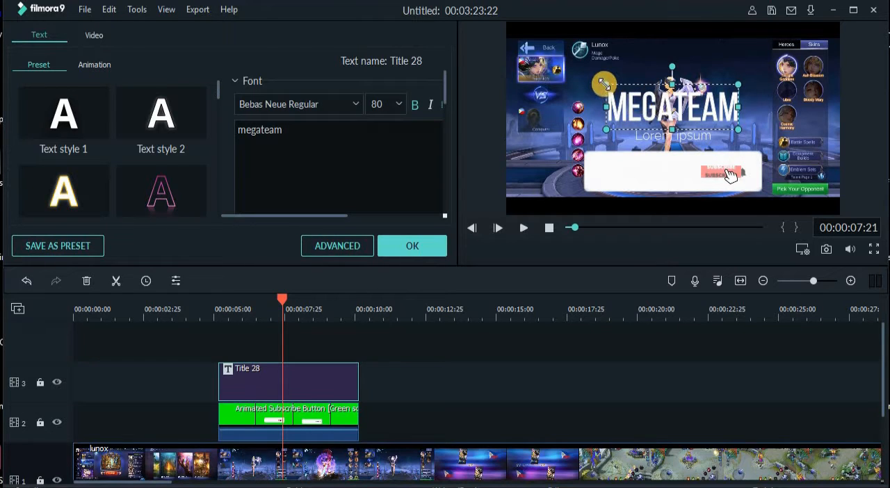
# - Shrink the megateam title text to fit the white banner and select the Text style 2 preset
pyautogui.moveTo(604, 83); pyautogui.dragTo(640, 170)
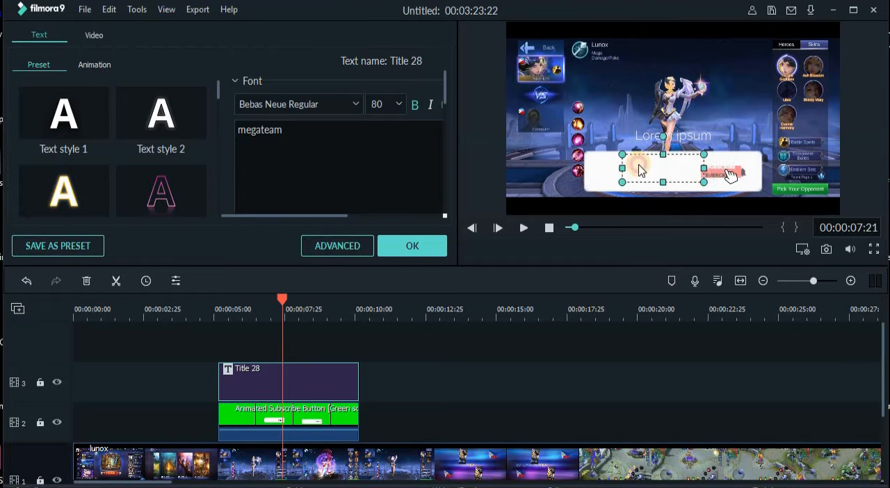
pyautogui.click(78, 123)
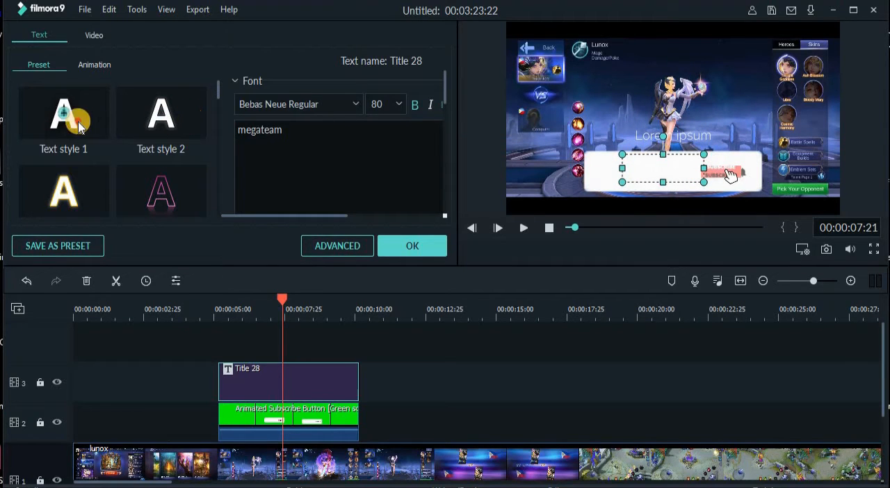
pyautogui.click(153, 143)
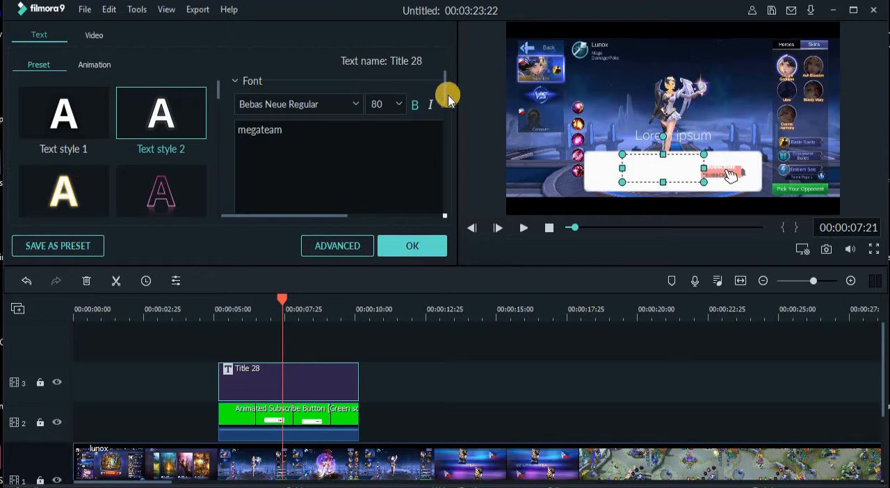
# - Try to change the megateam title text colour to black and apply it
pyautogui.moveTo(444, 93); pyautogui.dragTo(446, 123)
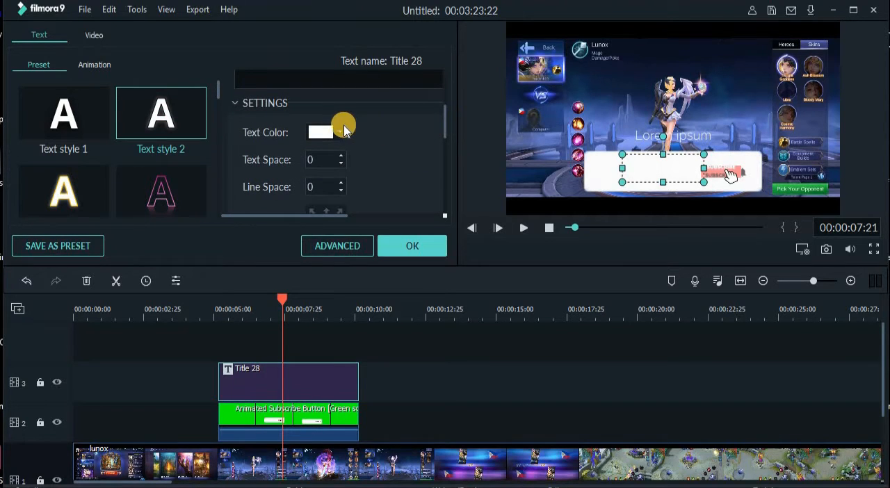
pyautogui.click(343, 130)
pyautogui.click(312, 192)
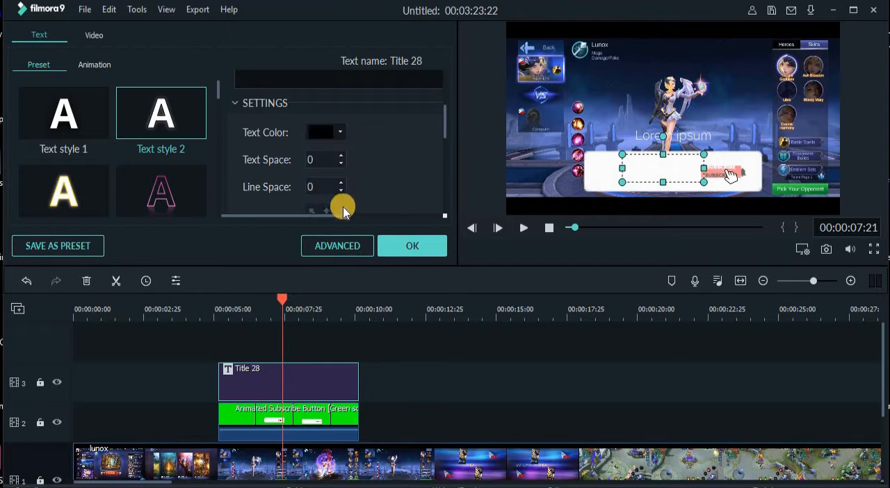
pyautogui.click(407, 247)
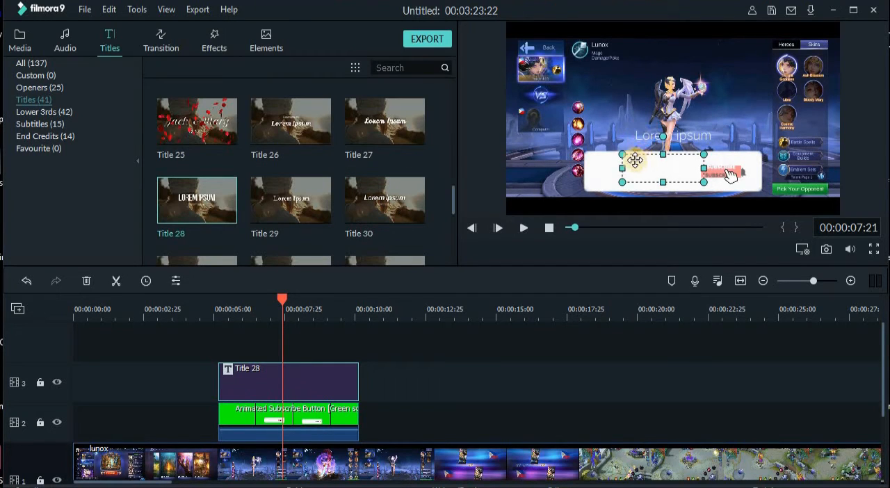
# - Set the megateam text colour to black and position the text on the white banner, just left of the subscribe button
pyautogui.moveTo(636, 154); pyautogui.dragTo(652, 111)
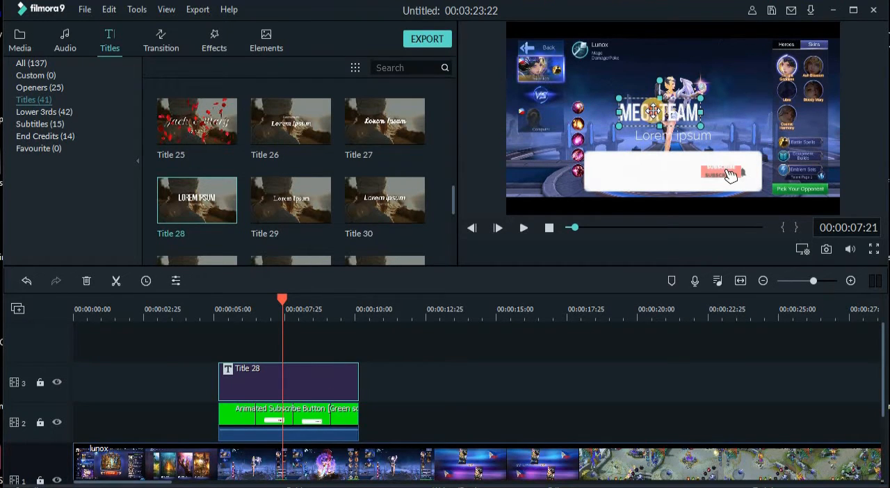
pyautogui.doubleClick(653, 112)
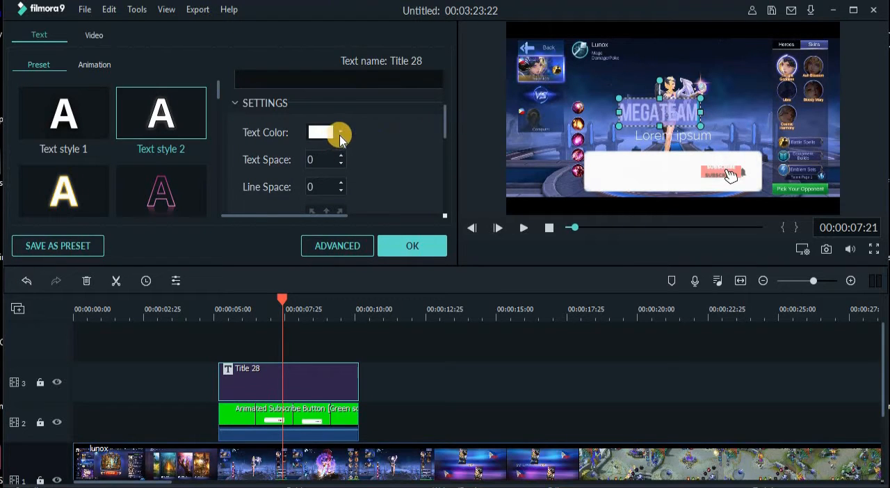
pyautogui.click(339, 135)
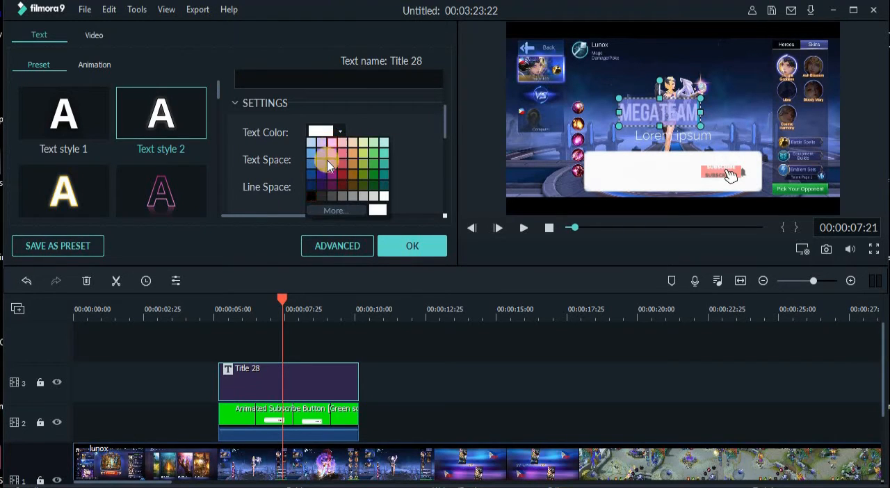
pyautogui.click(310, 195)
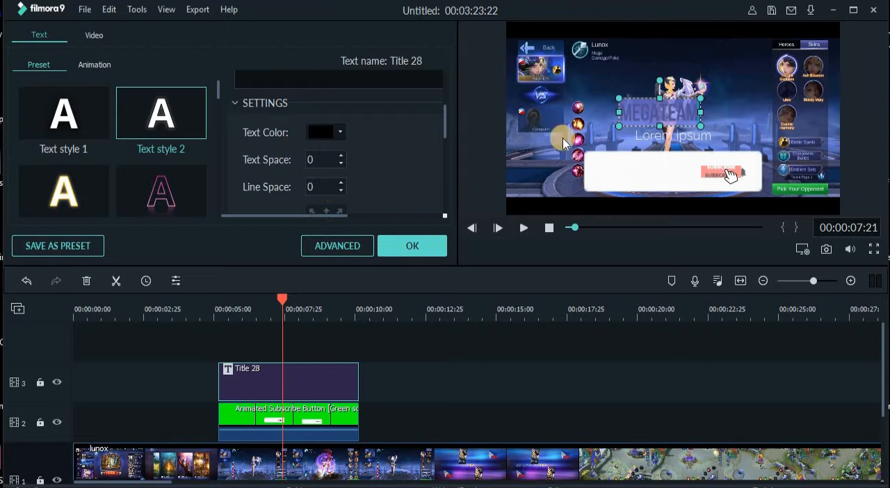
pyautogui.moveTo(631, 97); pyautogui.dragTo(630, 151)
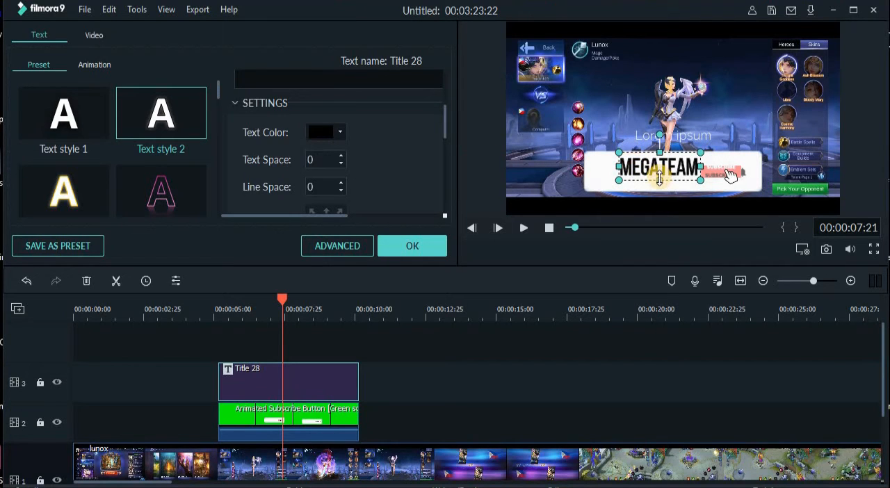
pyautogui.moveTo(659, 177); pyautogui.dragTo(647, 167)
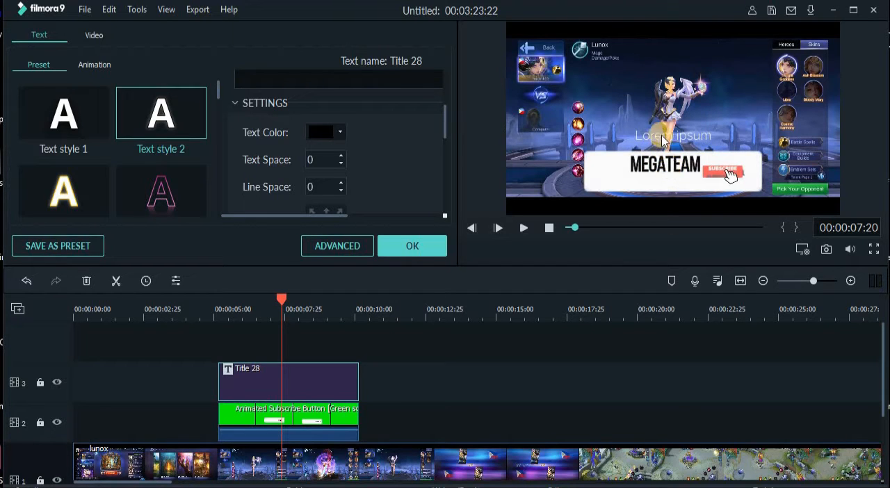
# - Replace the Lorem ipsum subtitle of Title 28 with "Join the Family!"
pyautogui.click(660, 137)
pyautogui.click(660, 139)
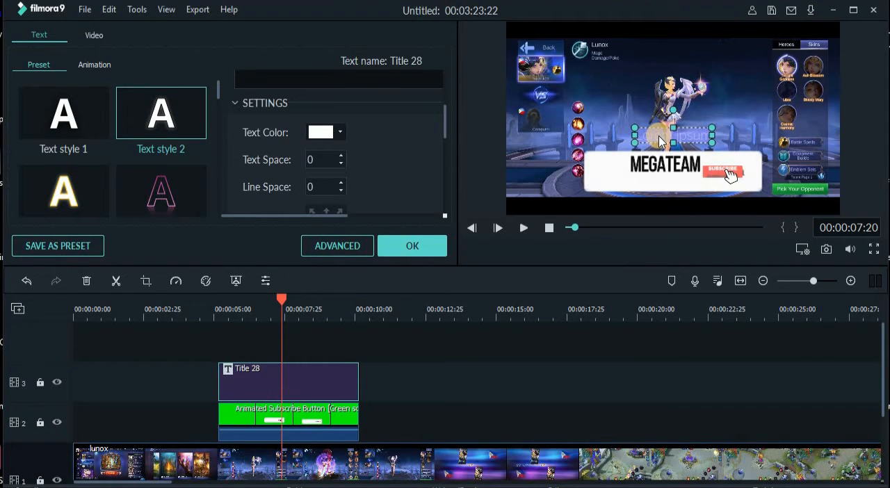
pyautogui.write('Join the')
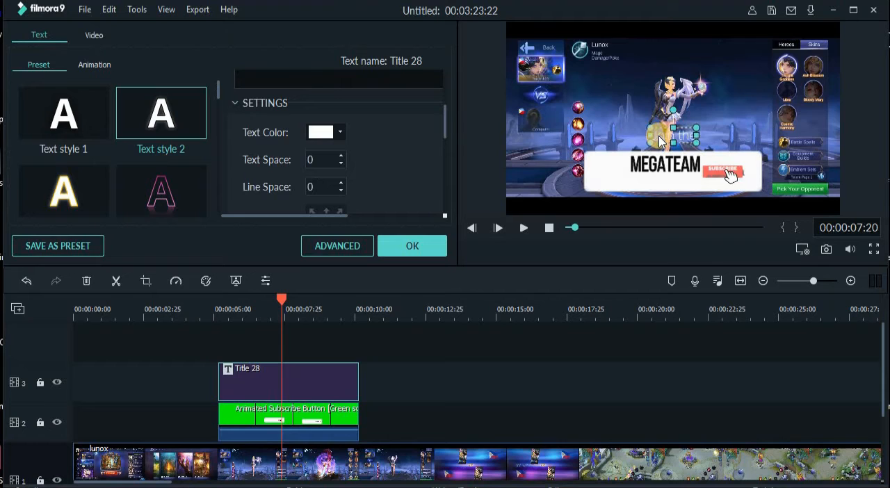
pyautogui.write(' Fami')
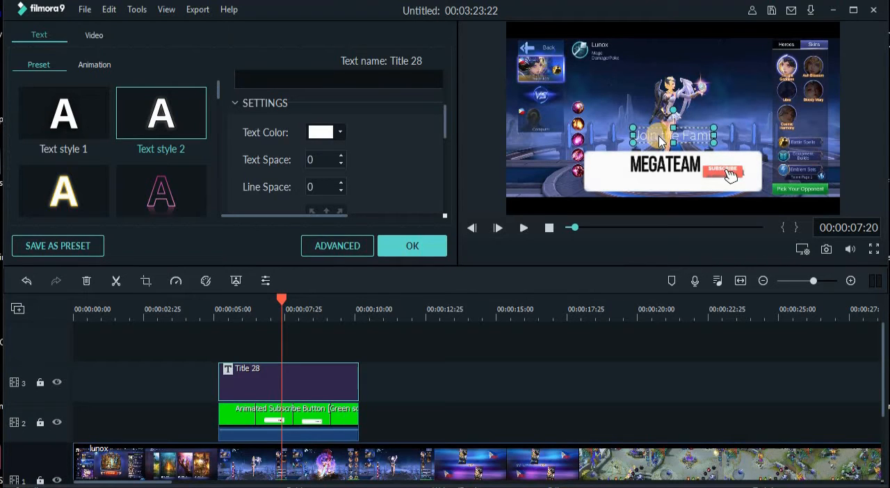
pyautogui.write('ly')
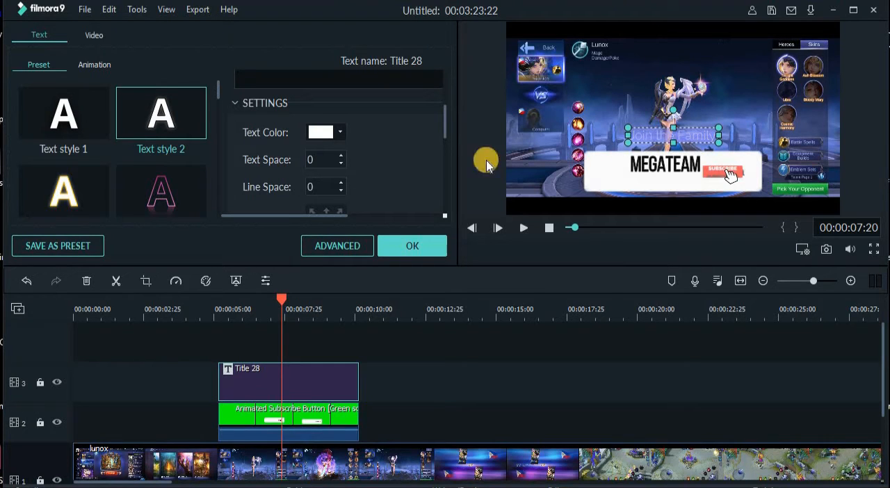
# - Set the subtitle's colour to black, shrink it and place it on the banner directly beneath the megateam text
pyautogui.click(340, 133)
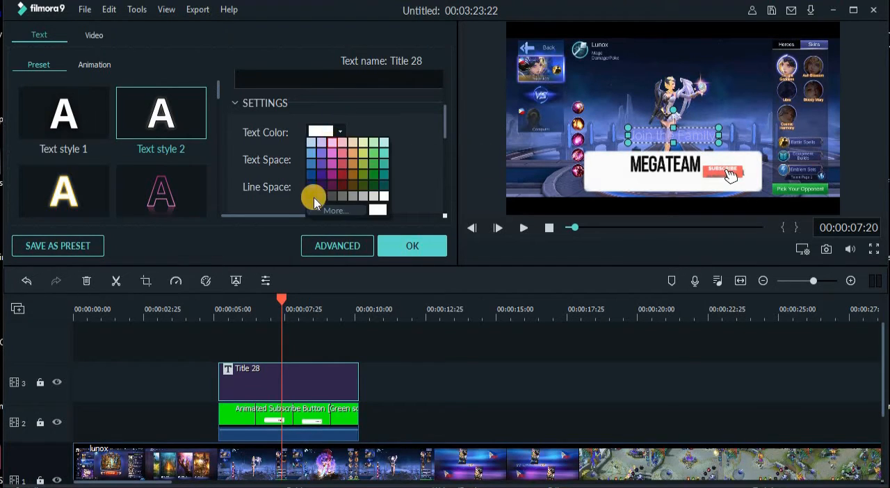
pyautogui.click(311, 199)
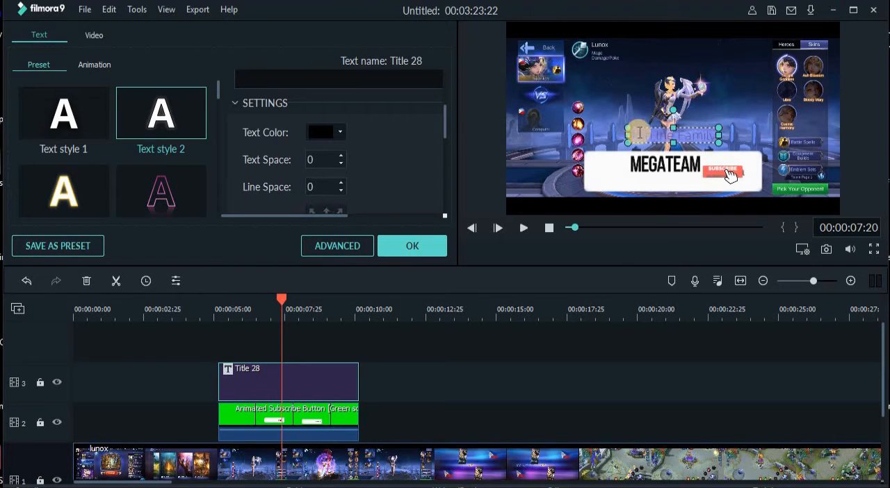
pyautogui.moveTo(626, 128); pyautogui.dragTo(651, 178)
pyautogui.click(412, 248)
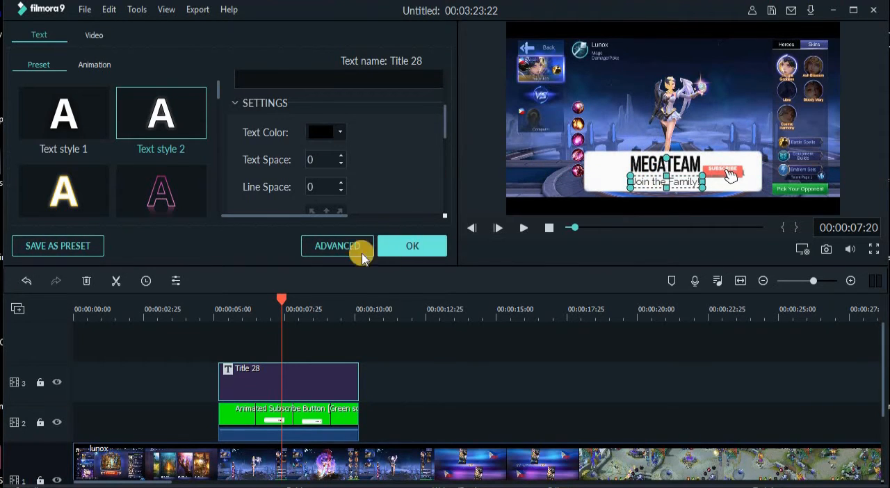
# - Play back the subscribe banner with its title texts from just before 5 seconds
pyautogui.click(204, 308)
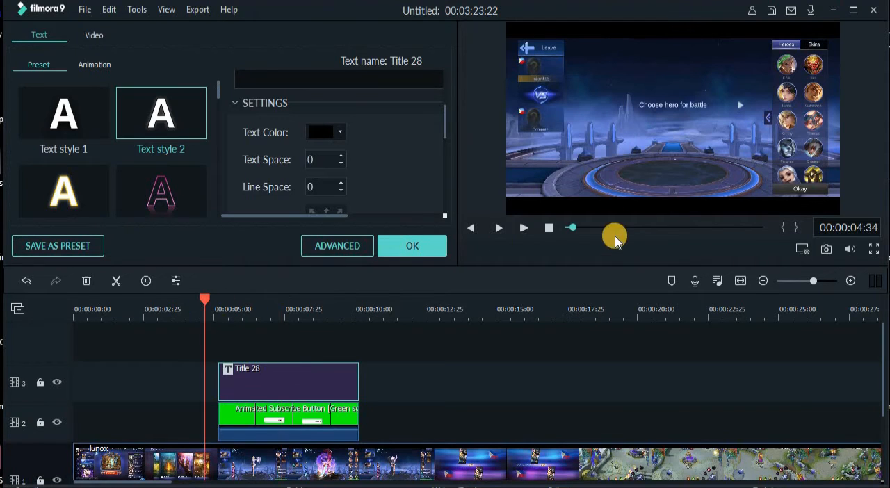
pyautogui.click(522, 227)
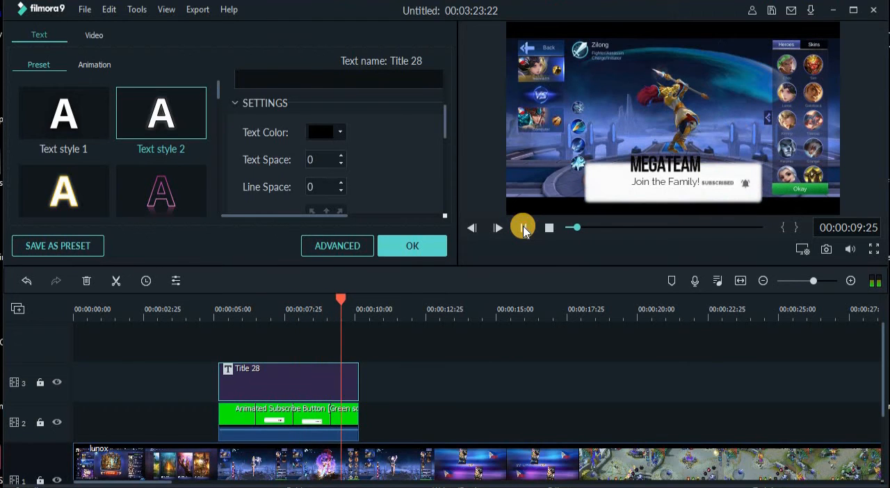
pyautogui.click(523, 227)
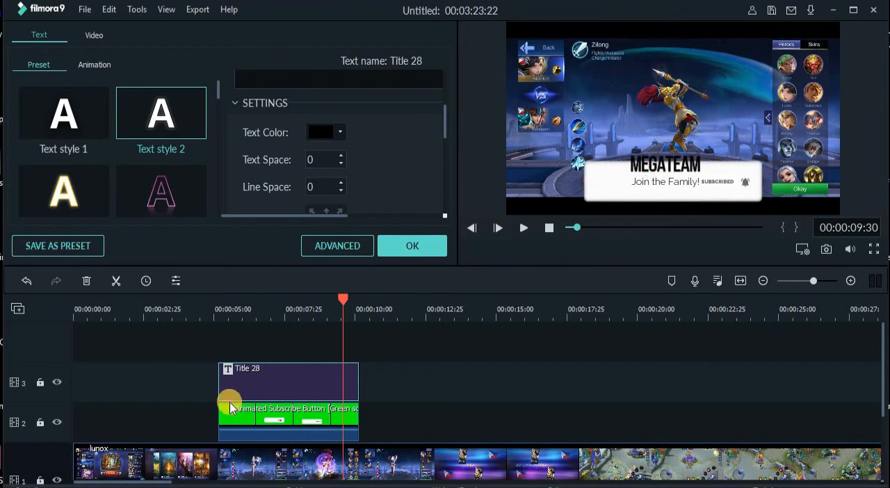
# - Trim both ends of the Title 28 clip to span about 6 to 9 seconds, and play that section to check it
pyautogui.moveTo(218, 376); pyautogui.dragTo(238, 374)
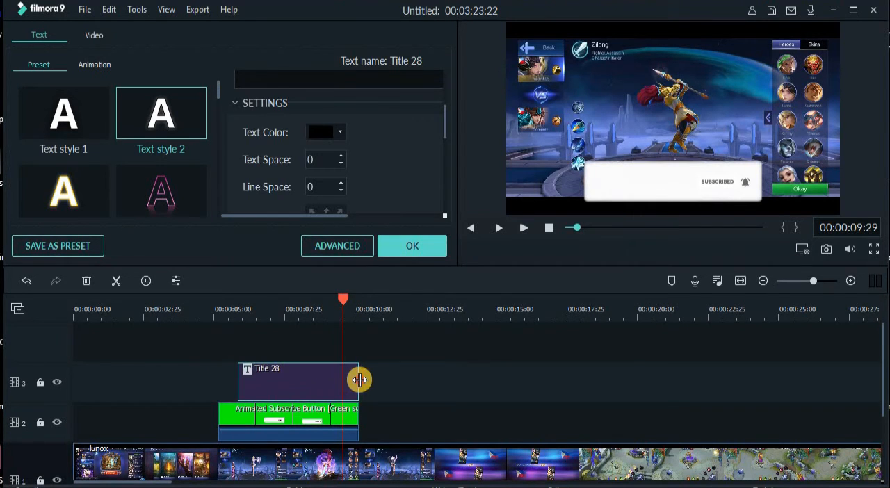
pyautogui.moveTo(360, 380); pyautogui.dragTo(331, 379)
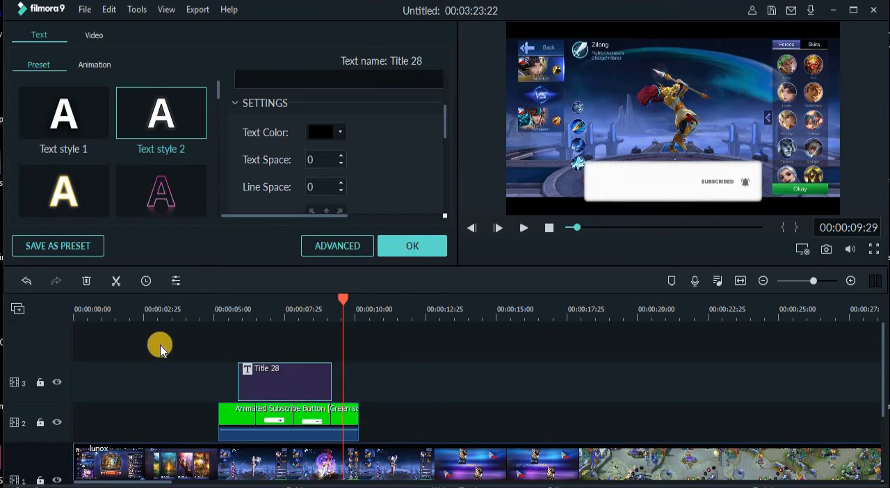
pyautogui.click(193, 312)
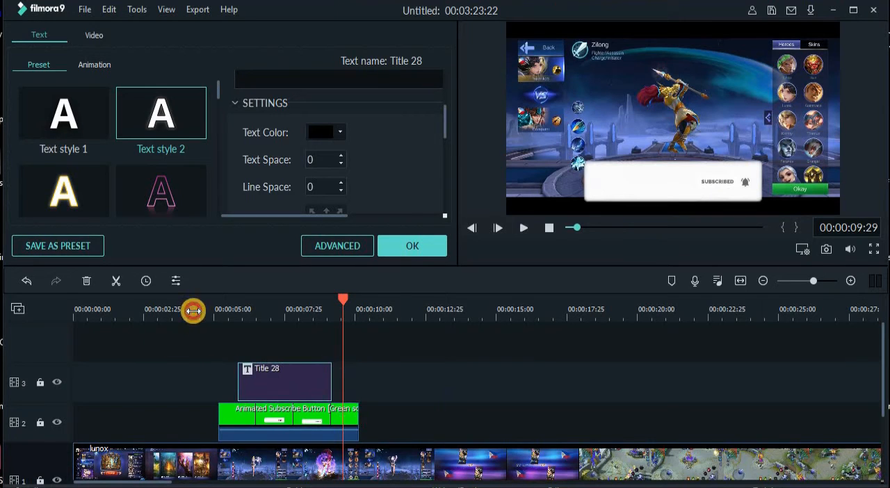
pyautogui.click(526, 230)
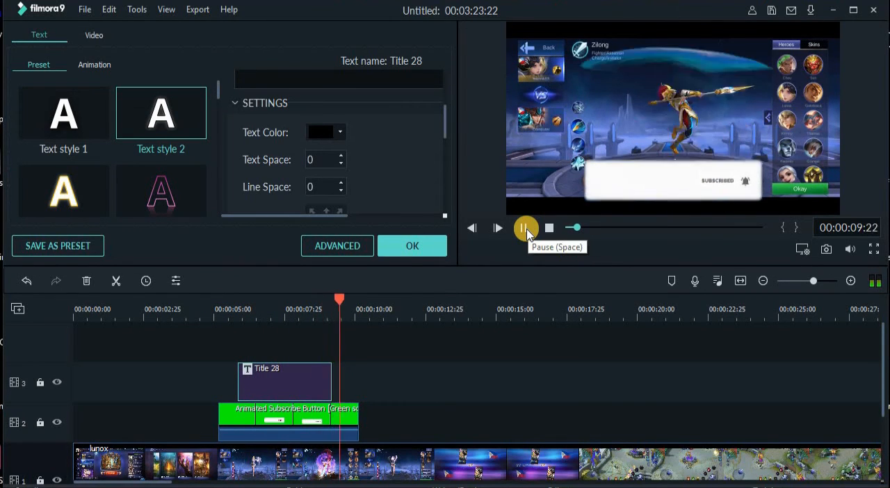
pyautogui.click(526, 229)
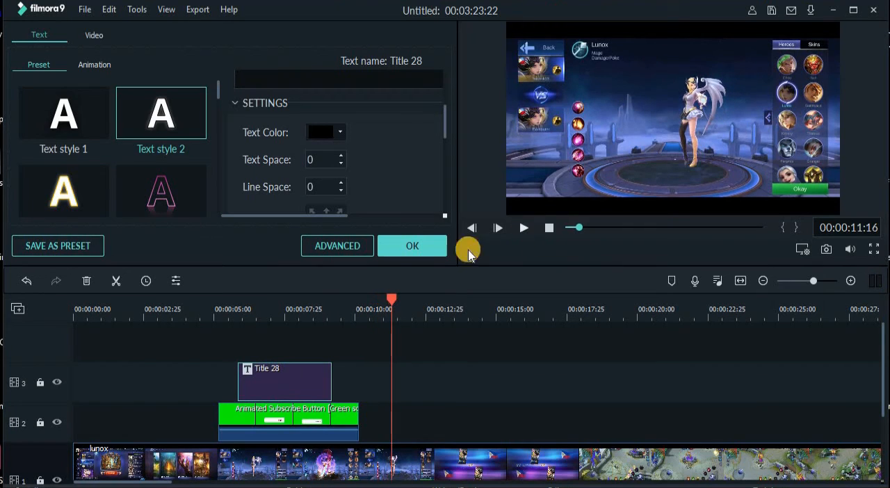
pyautogui.click(409, 248)
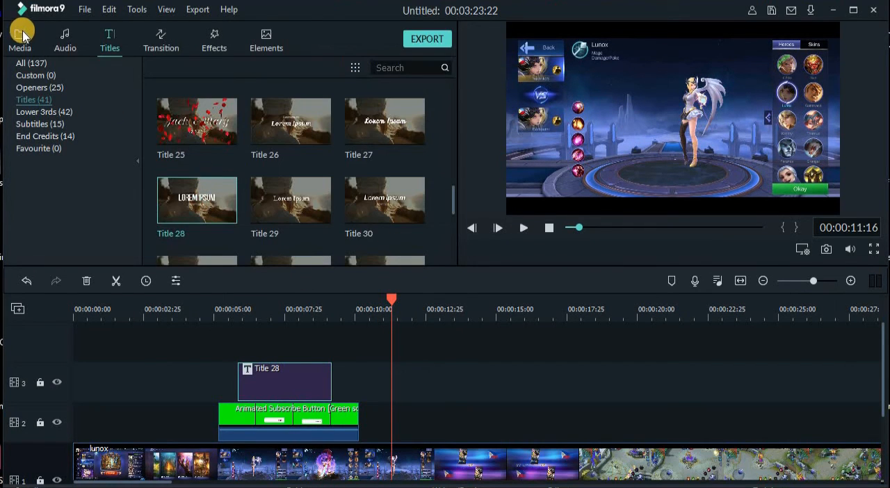
# - Add the cartoon image to video track 4, aligned with the start of Title 28, and show the frame at about 7 seconds
pyautogui.click(21, 38)
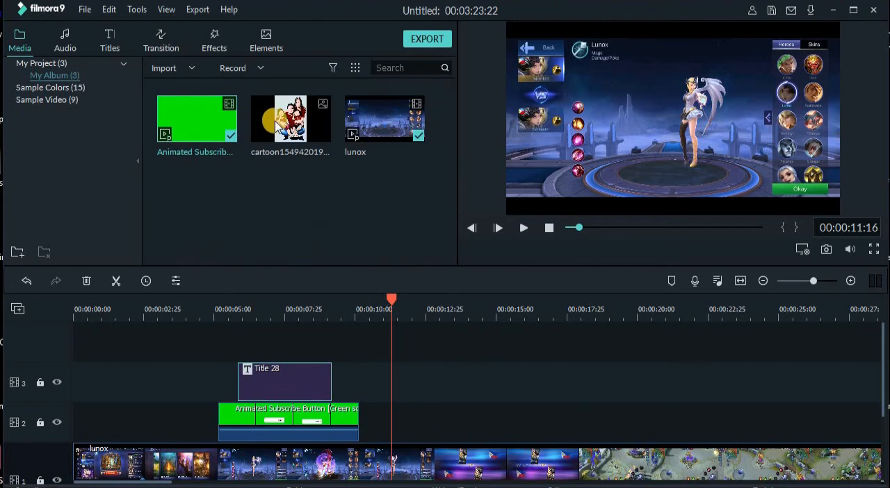
pyautogui.moveTo(296, 132); pyautogui.dragTo(239, 329)
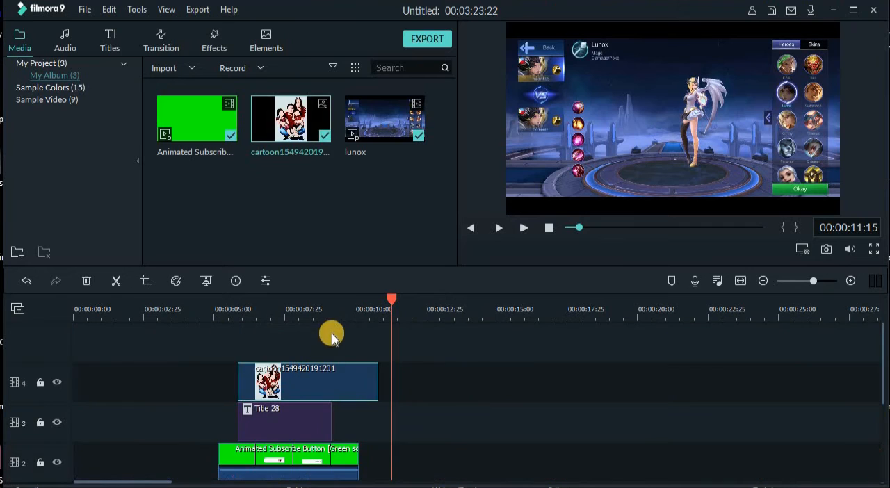
pyautogui.click(268, 310)
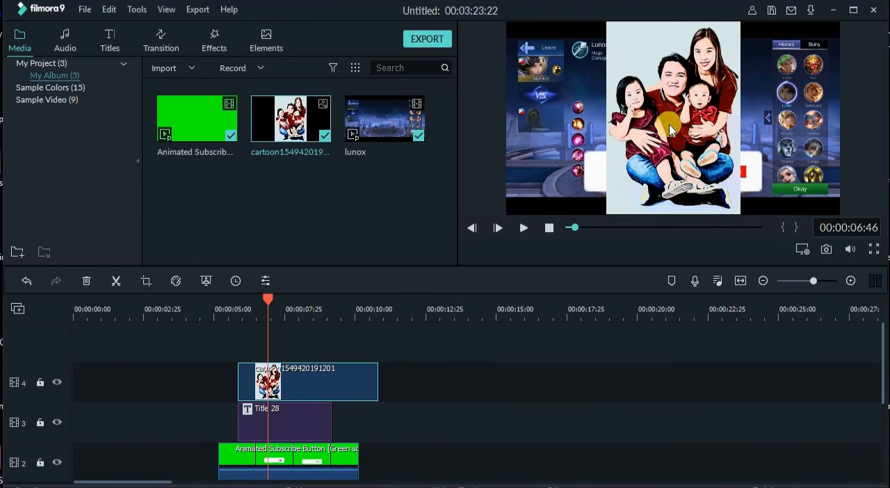
# - Shrink the cartoon image and fit it inside the left end of the white banner, beside the megateam text
pyautogui.click(668, 130)
pyautogui.doubleClick(631, 63)
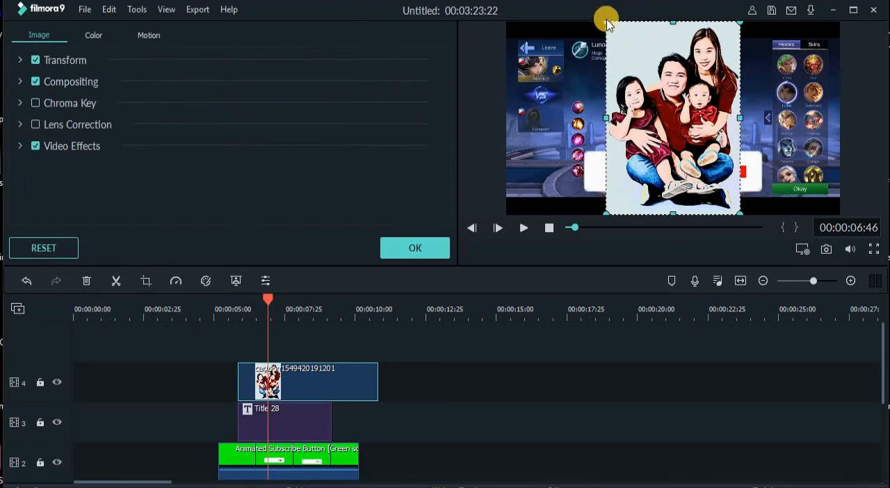
pyautogui.moveTo(606, 23); pyautogui.dragTo(599, 162)
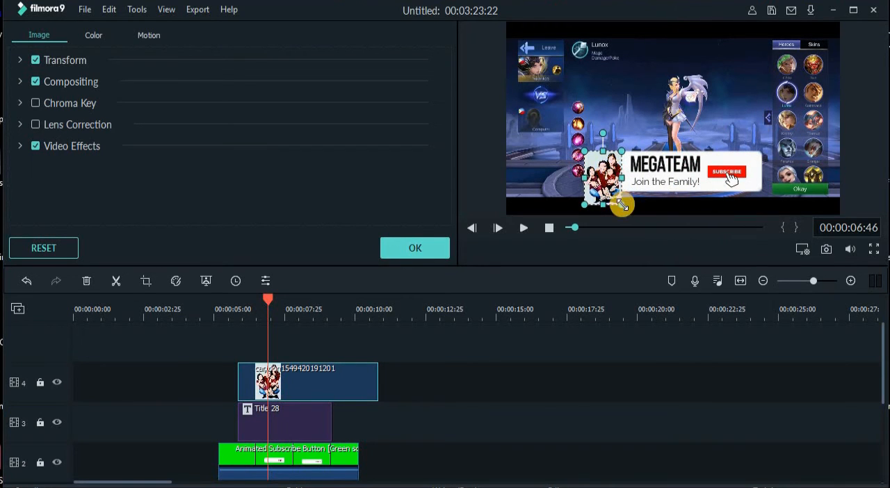
pyautogui.moveTo(622, 205); pyautogui.dragTo(604, 174)
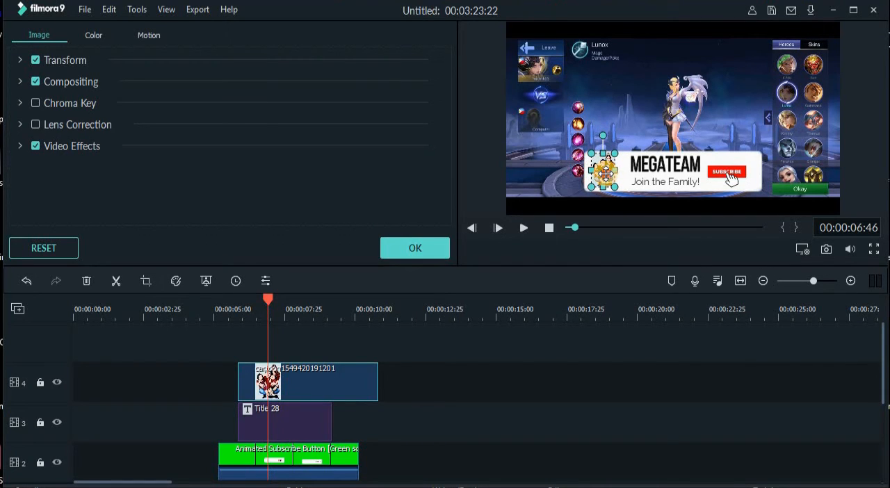
# - Shift the megateam text and the "Join the Family!" subtitle slightly left on the banner, towards the cartoon image
pyautogui.click(667, 162)
pyautogui.moveTo(669, 160); pyautogui.dragTo(647, 182)
pyautogui.click(655, 182)
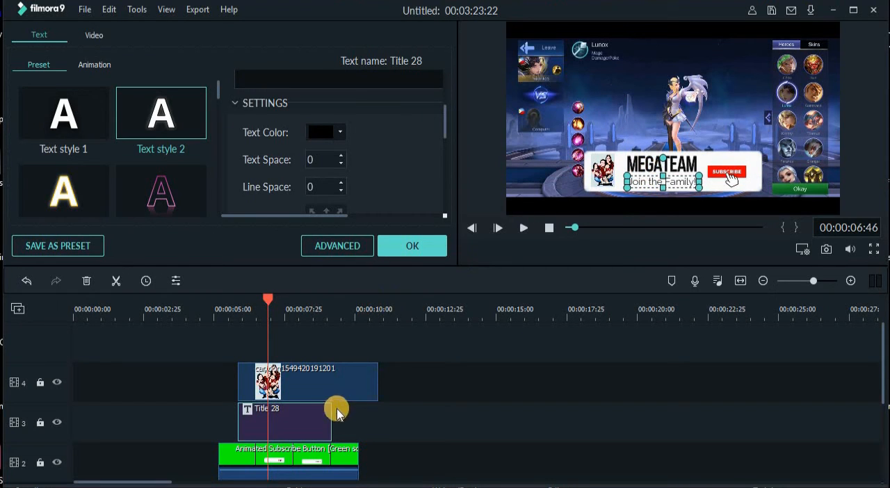
# - Trim the end of the cartoon image clip to line up with Title 28's end, play the banner section to check it, and confirm the image settings
pyautogui.doubleClick(376, 386)
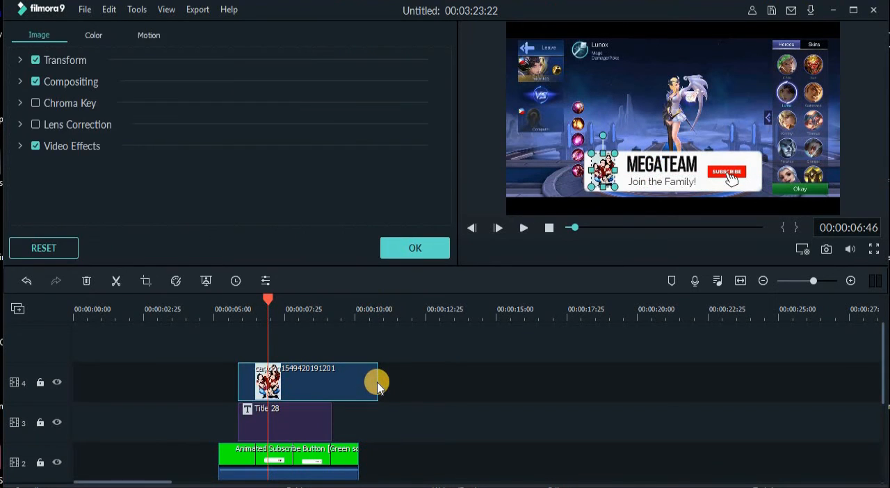
pyautogui.moveTo(377, 382); pyautogui.dragTo(332, 378)
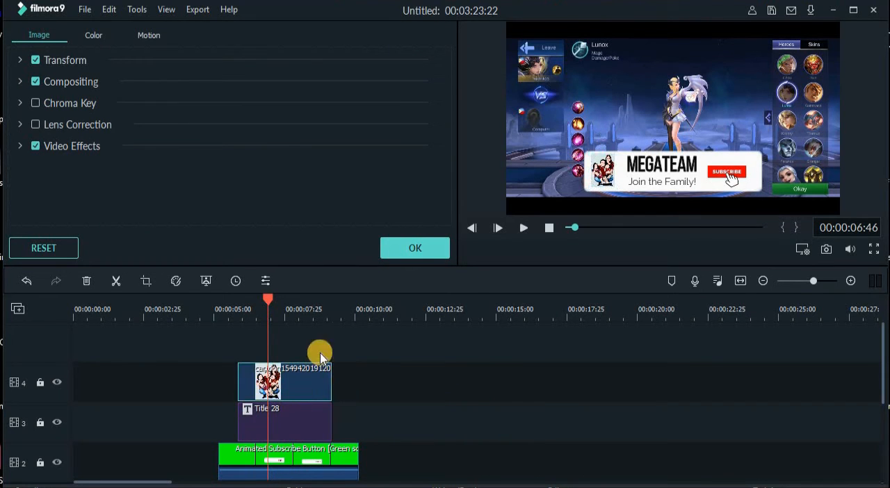
pyautogui.click(199, 303)
pyautogui.click(522, 228)
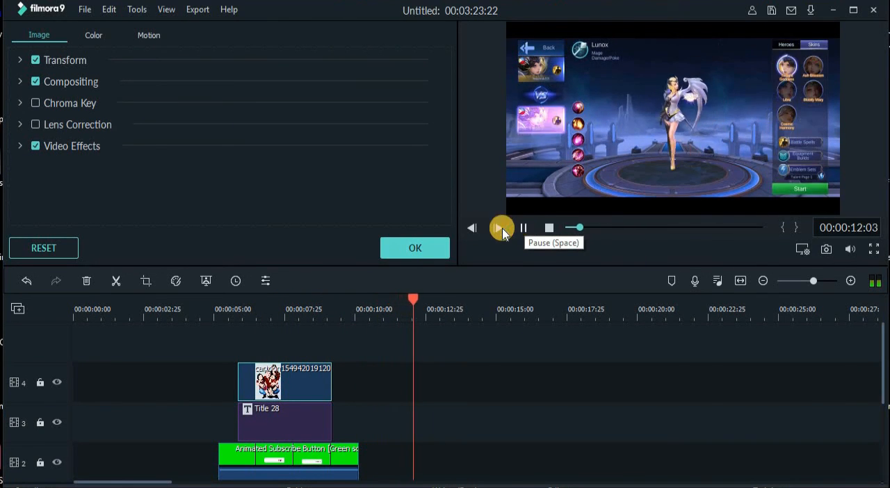
pyautogui.click(198, 309)
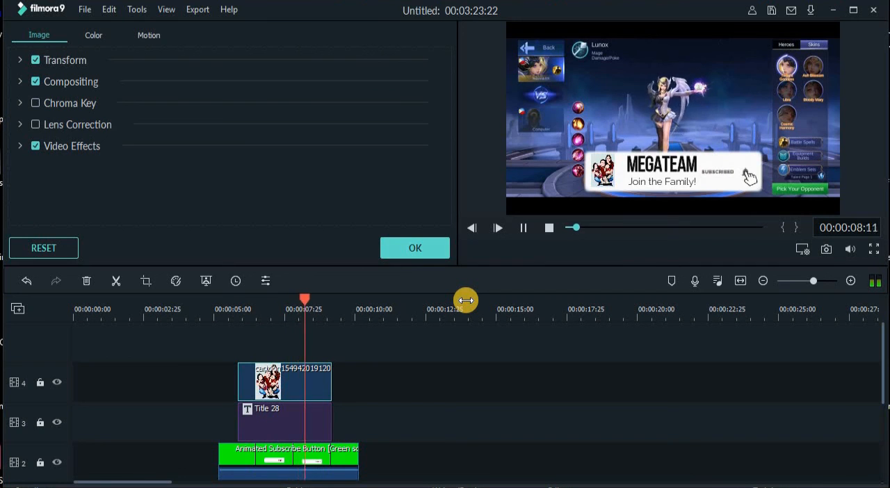
pyautogui.click(522, 228)
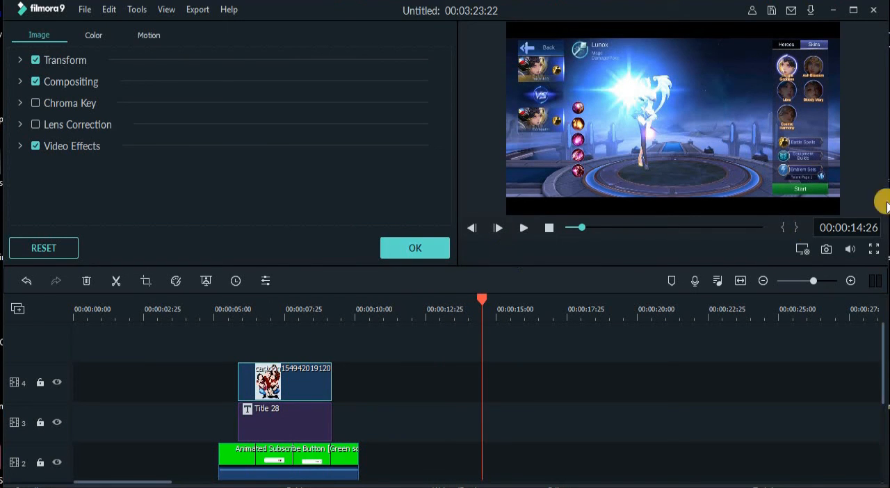
pyautogui.click(413, 249)
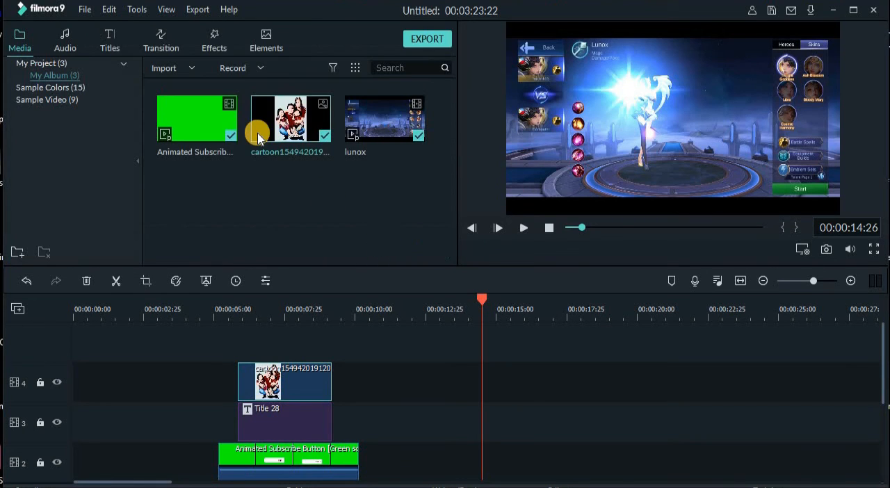
# - Preview the source Animated Subscribe clip from the media library, and play the timeline from just before the subscribe banner
pyautogui.click(186, 136)
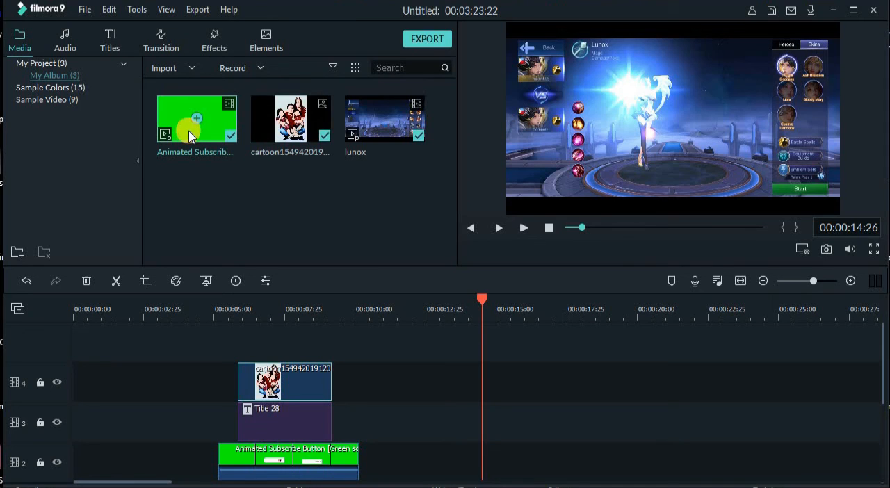
pyautogui.doubleClick(197, 135)
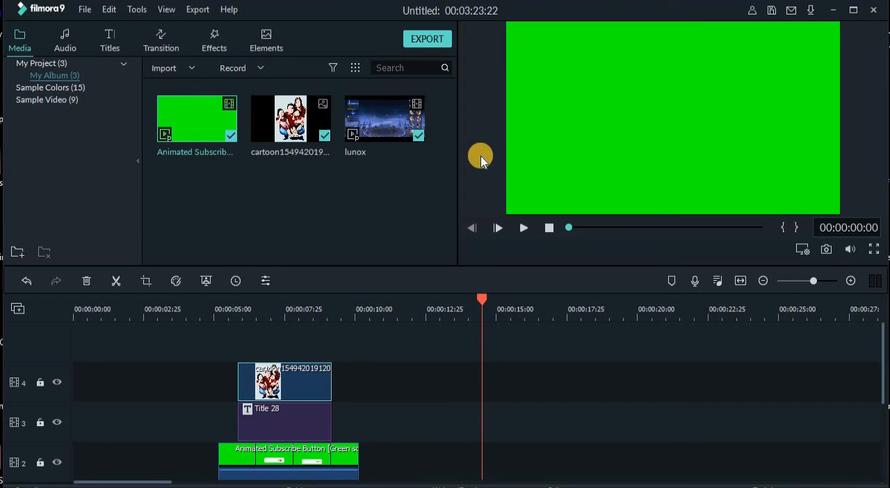
pyautogui.click(205, 312)
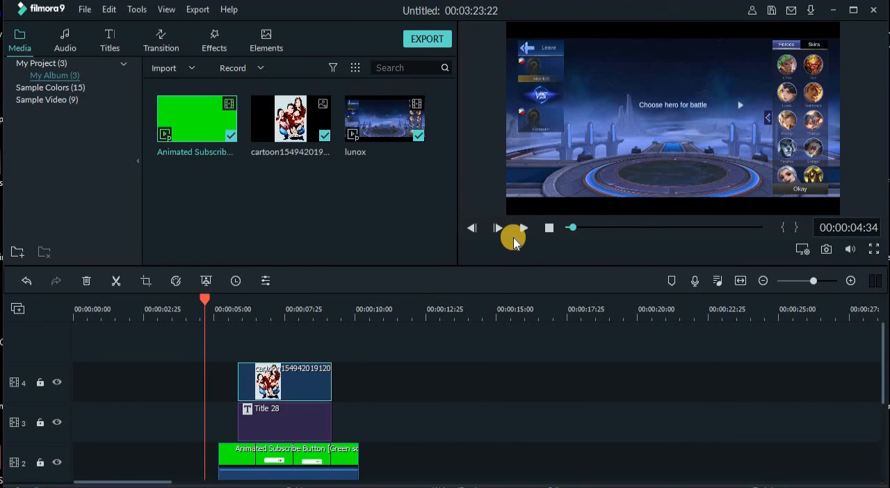
pyautogui.click(525, 230)
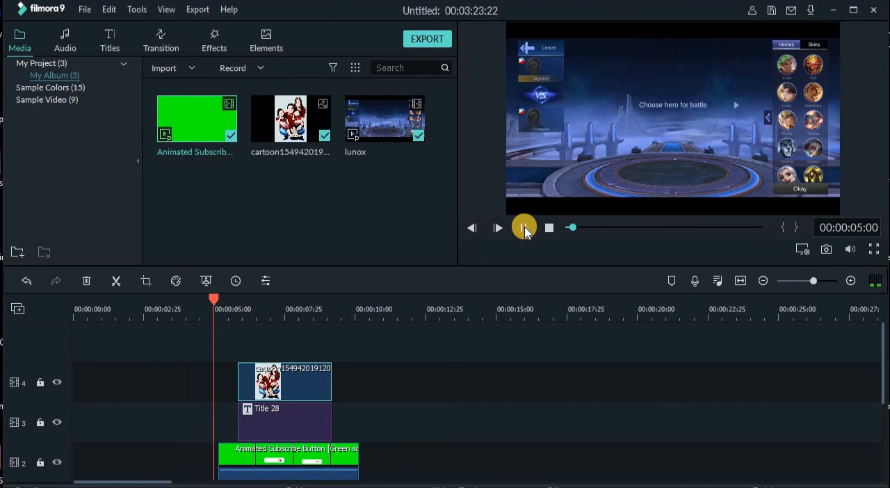